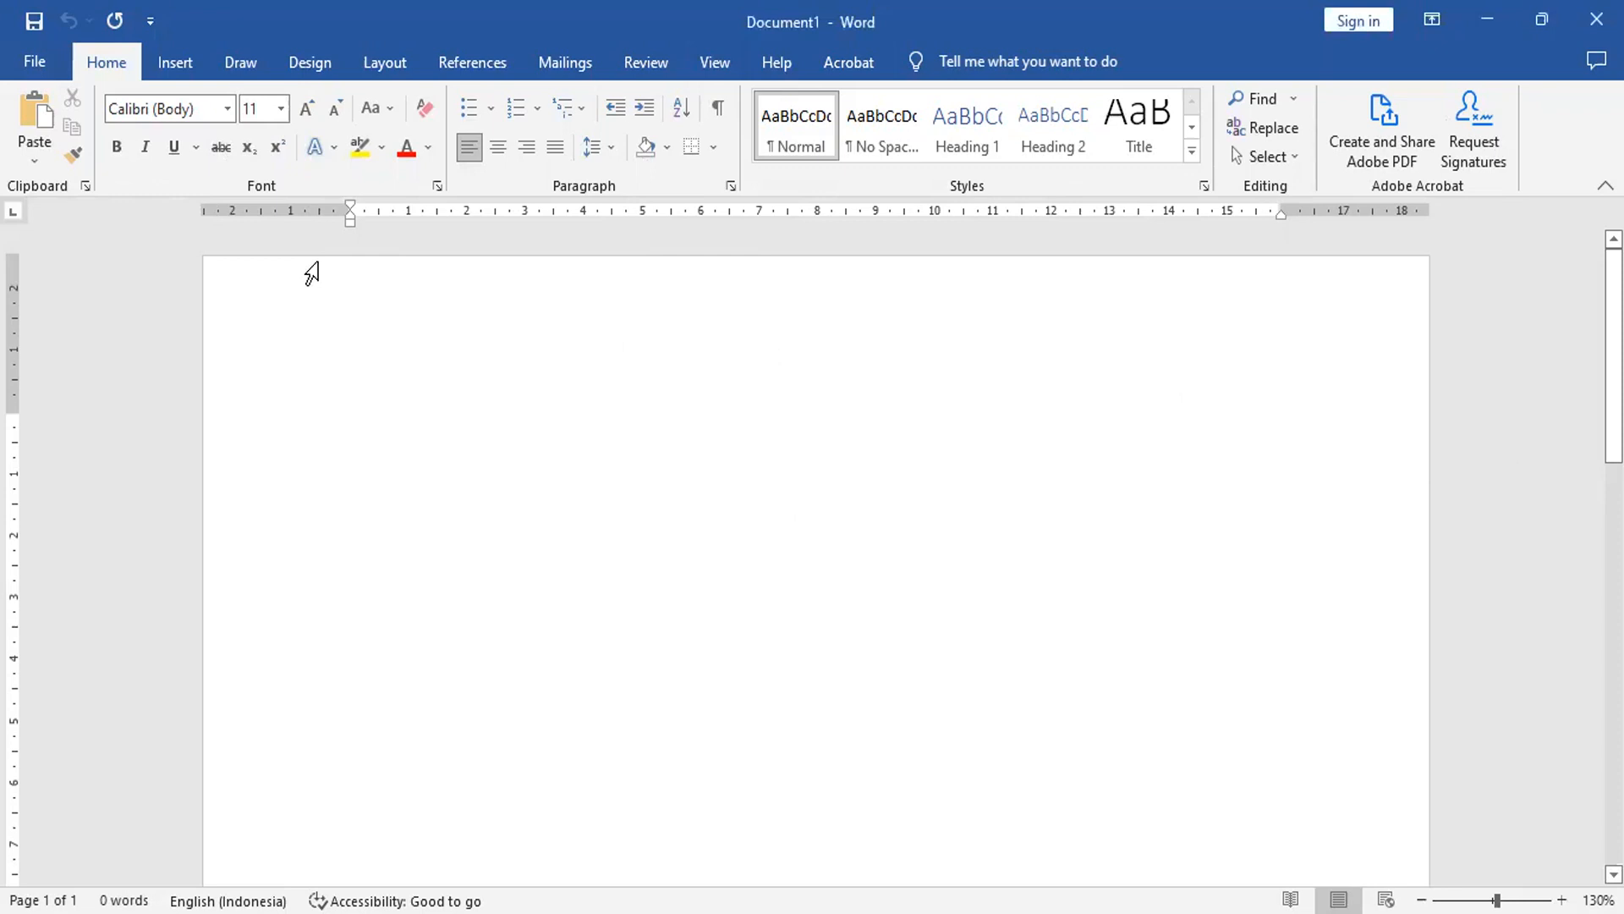
pyautogui.click(181, 69)
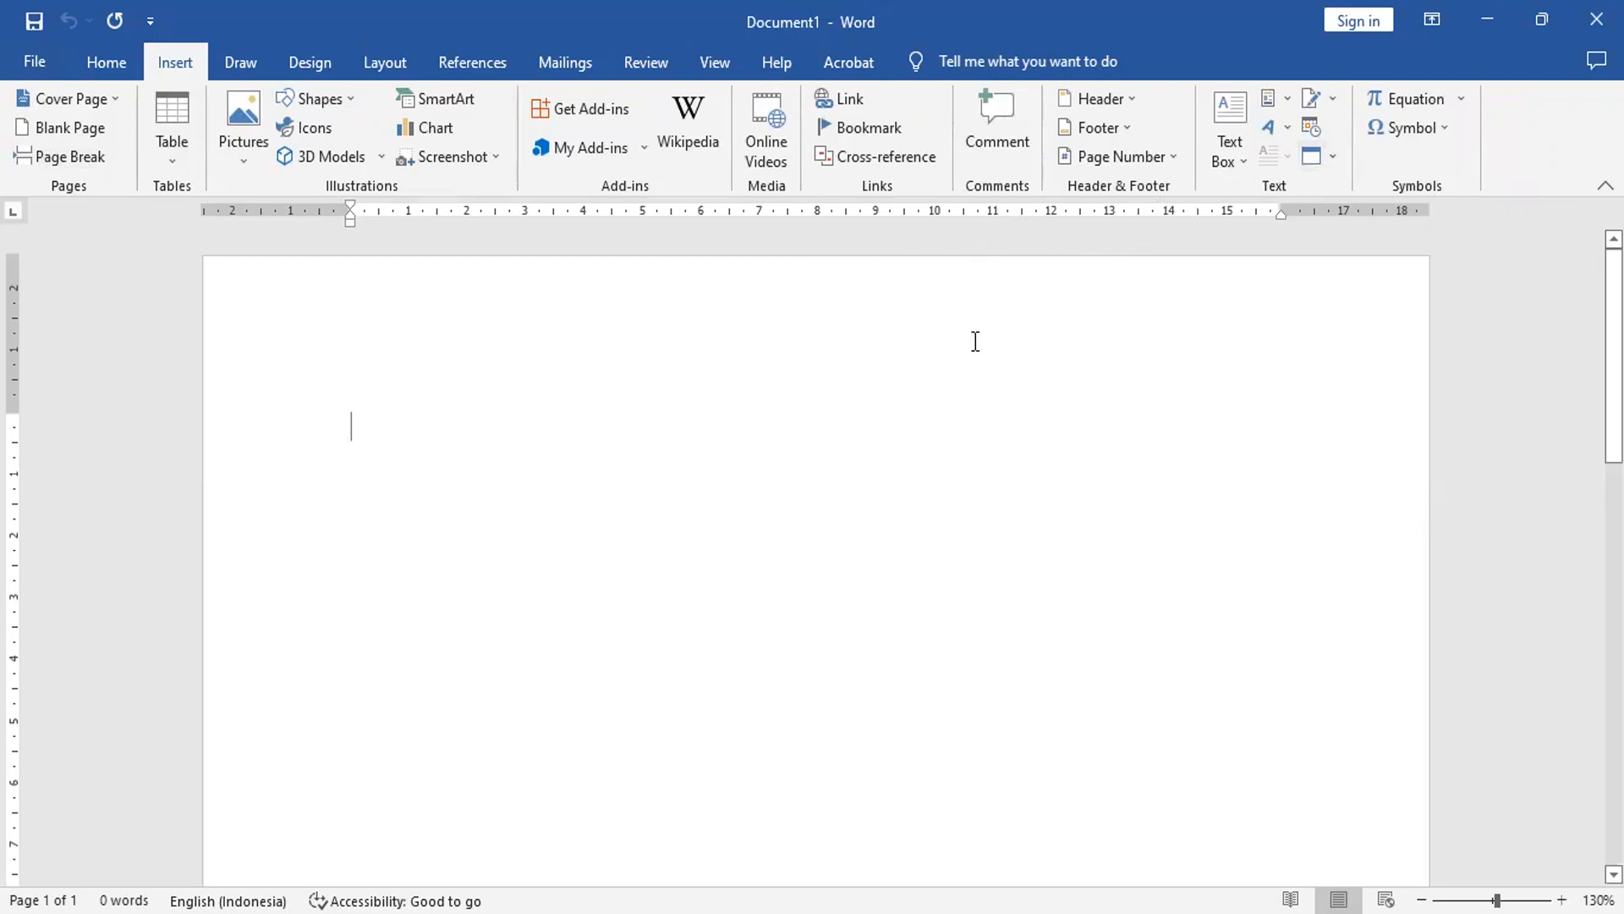
pyautogui.click(242, 63)
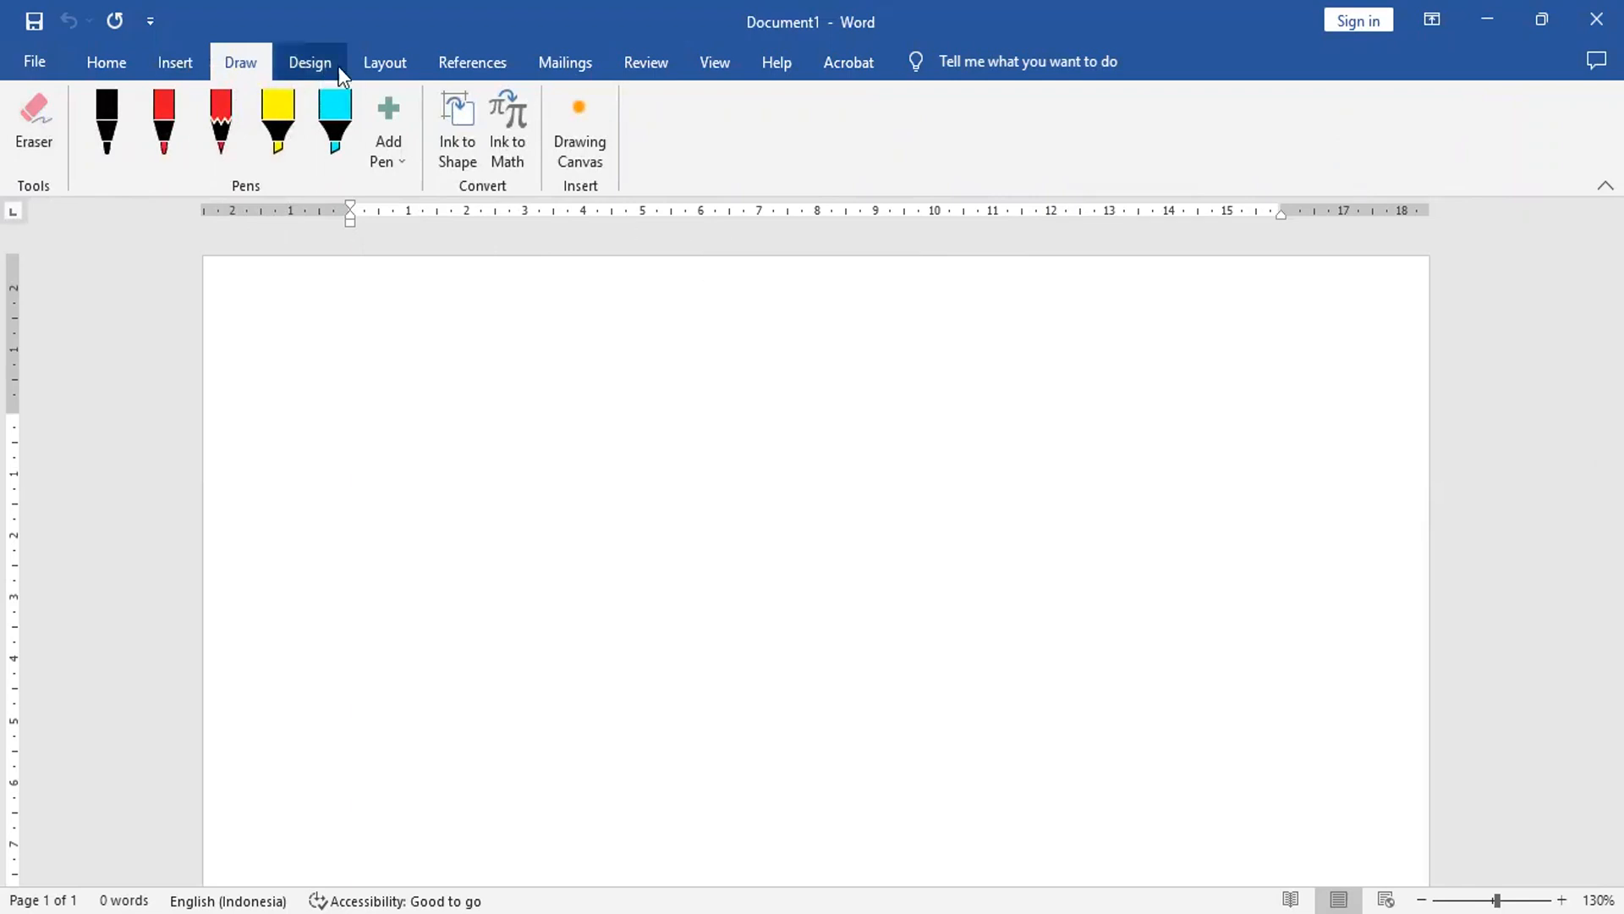
pyautogui.click(401, 67)
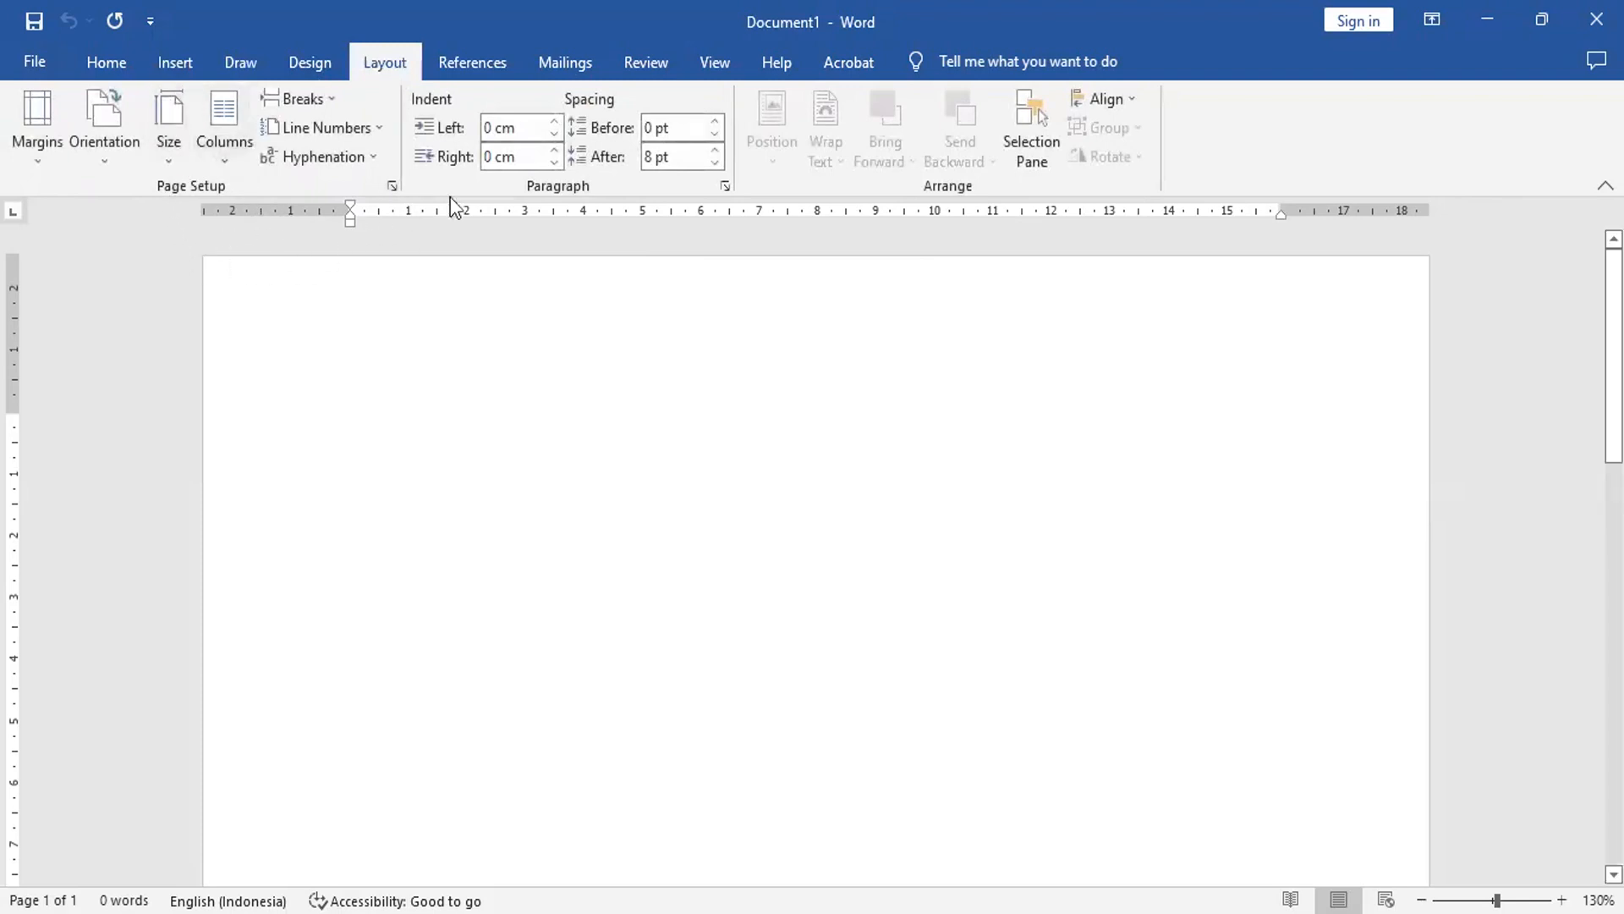
pyautogui.click(574, 61)
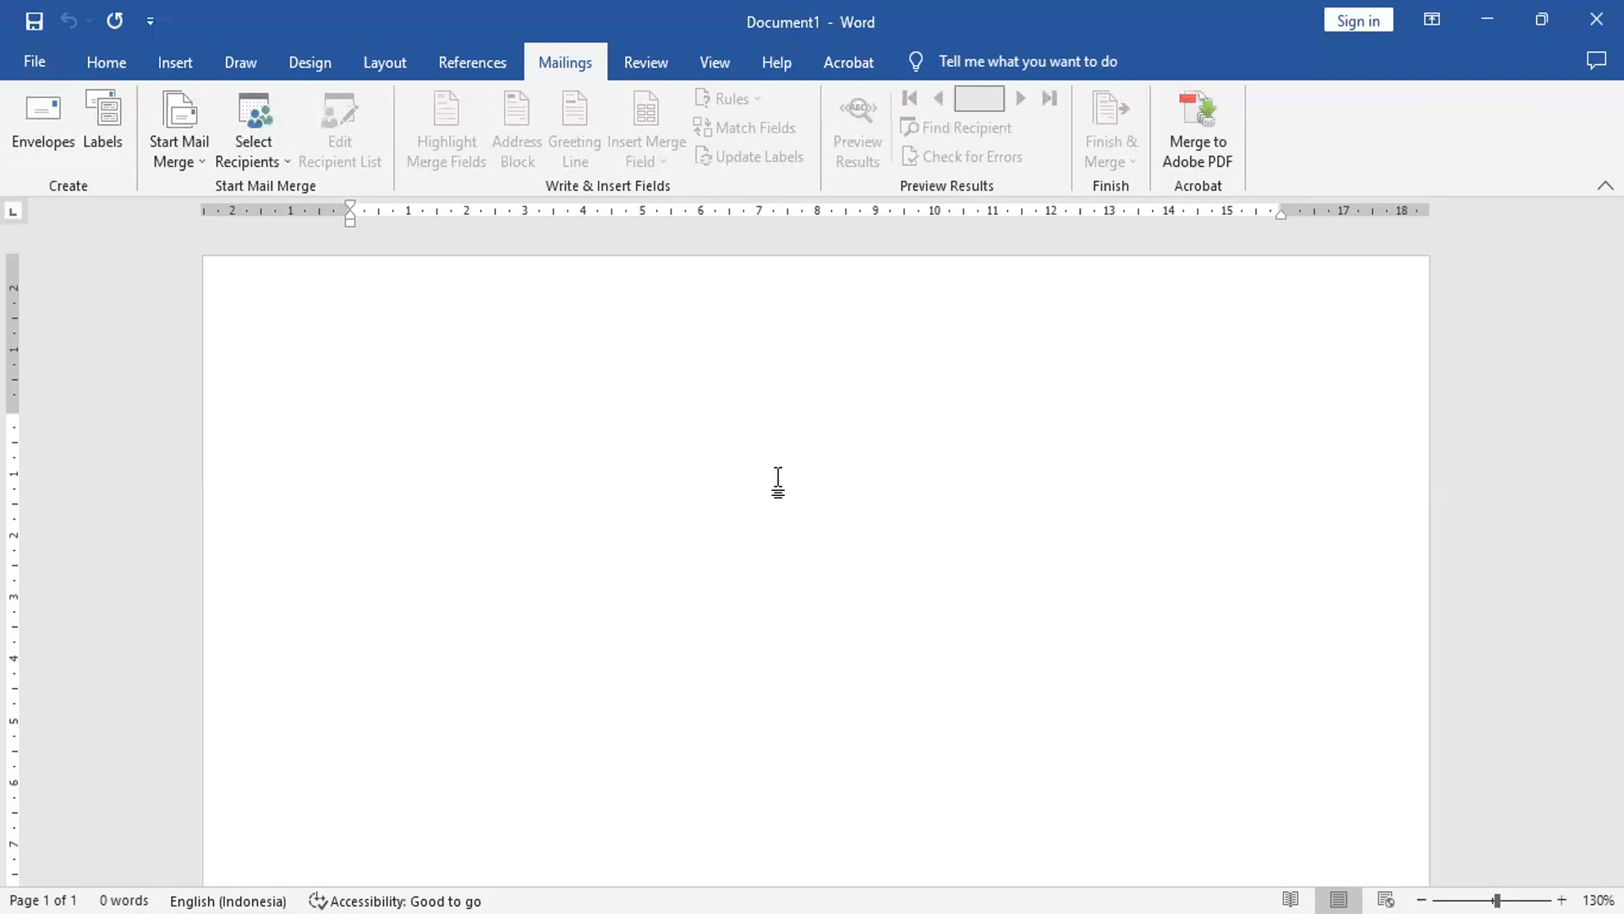
# Write the recipient block on separate lines as "Kepada,", "Namanya", "Alamatnya" and "Kotanya", followed by a blank line.
pyautogui.write('Kepada,')
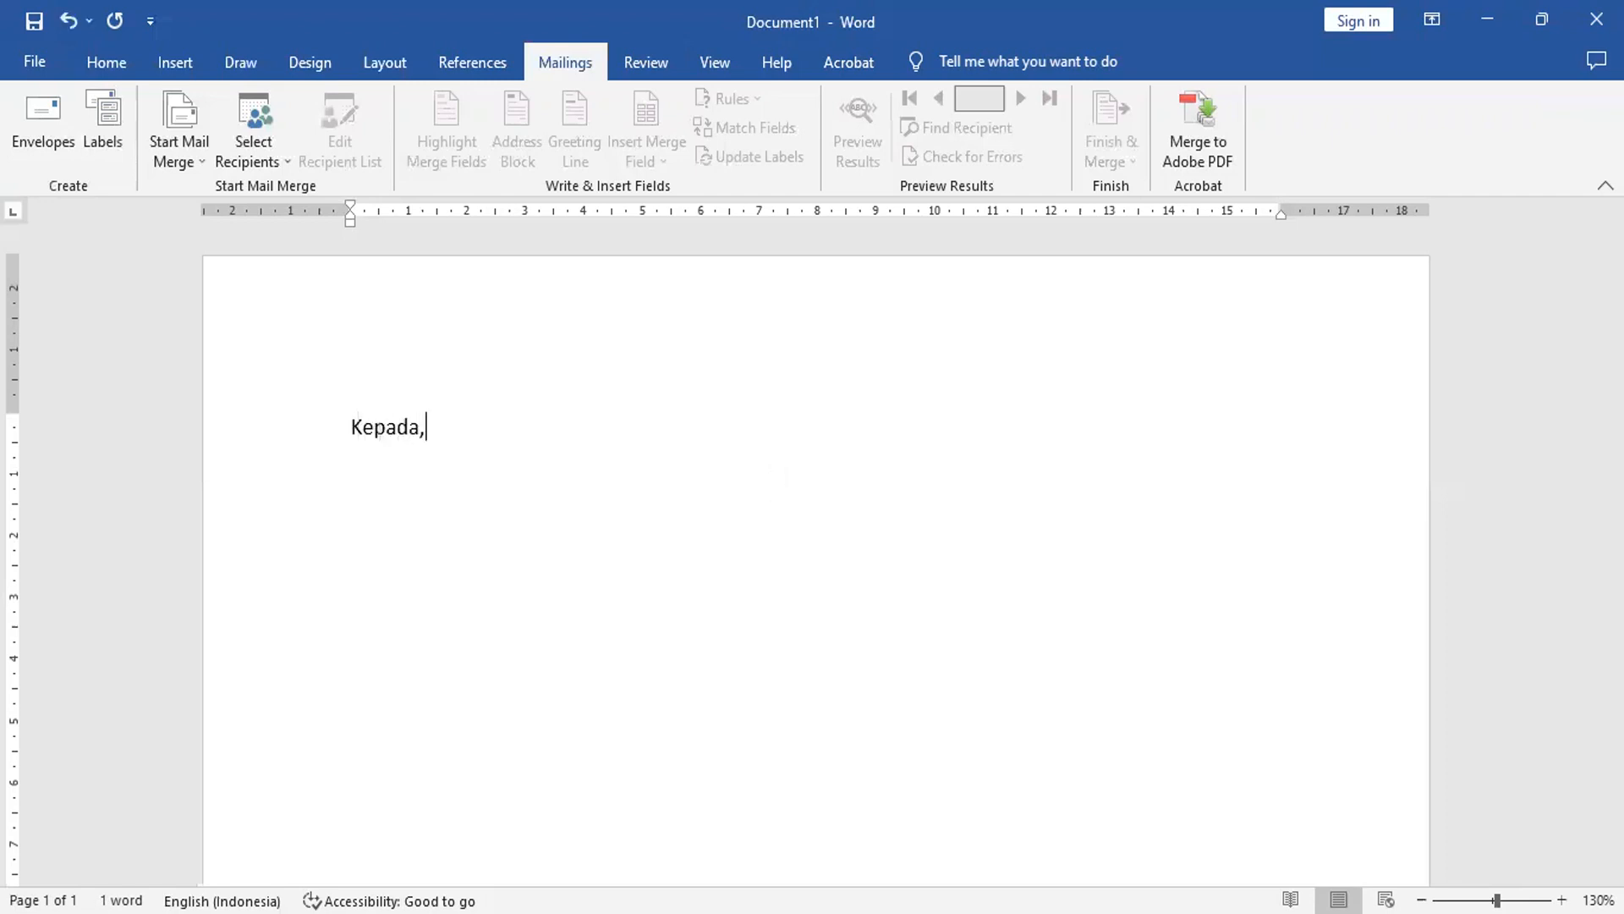
pyautogui.press('Return')
pyautogui.write('namanya')
pyautogui.press('Return')
pyautogui.write('alamatnya')
pyautogui.press('Return')
pyautogui.write('kotanya')
pyautogui.press('Return')
pyautogui.press('Return')
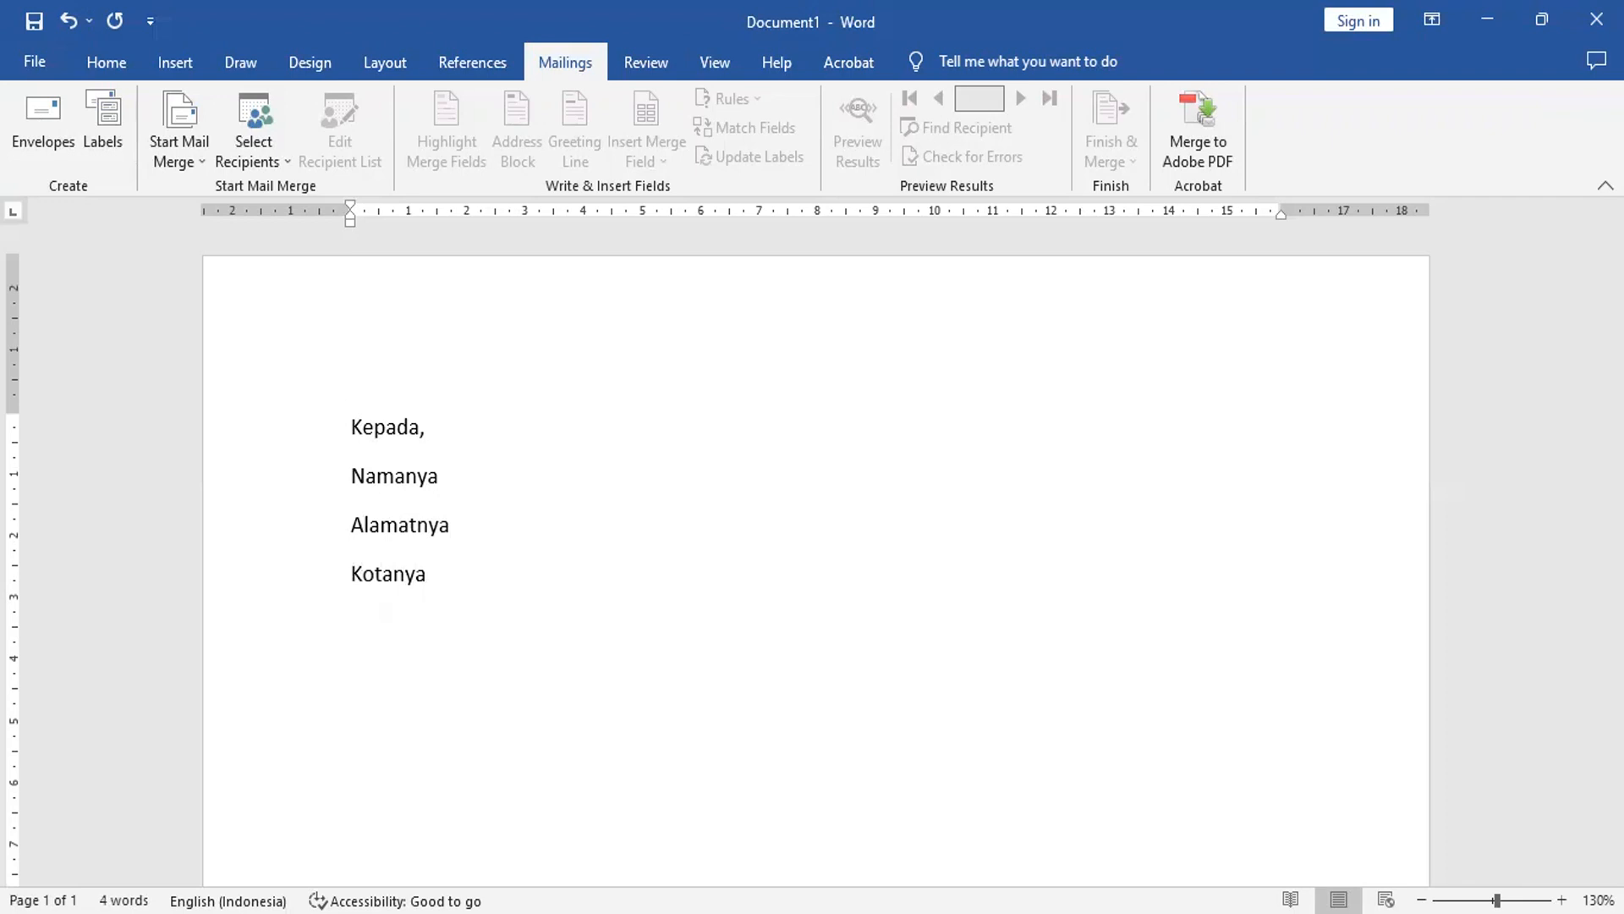
# Add the salutation "Dengan Hormat," below the recipient block and leave a blank line after it.
pyautogui.write('dengan Hormat,')
pyautogui.press('Return')
pyautogui.press('Return')
pyautogui.press('Return')
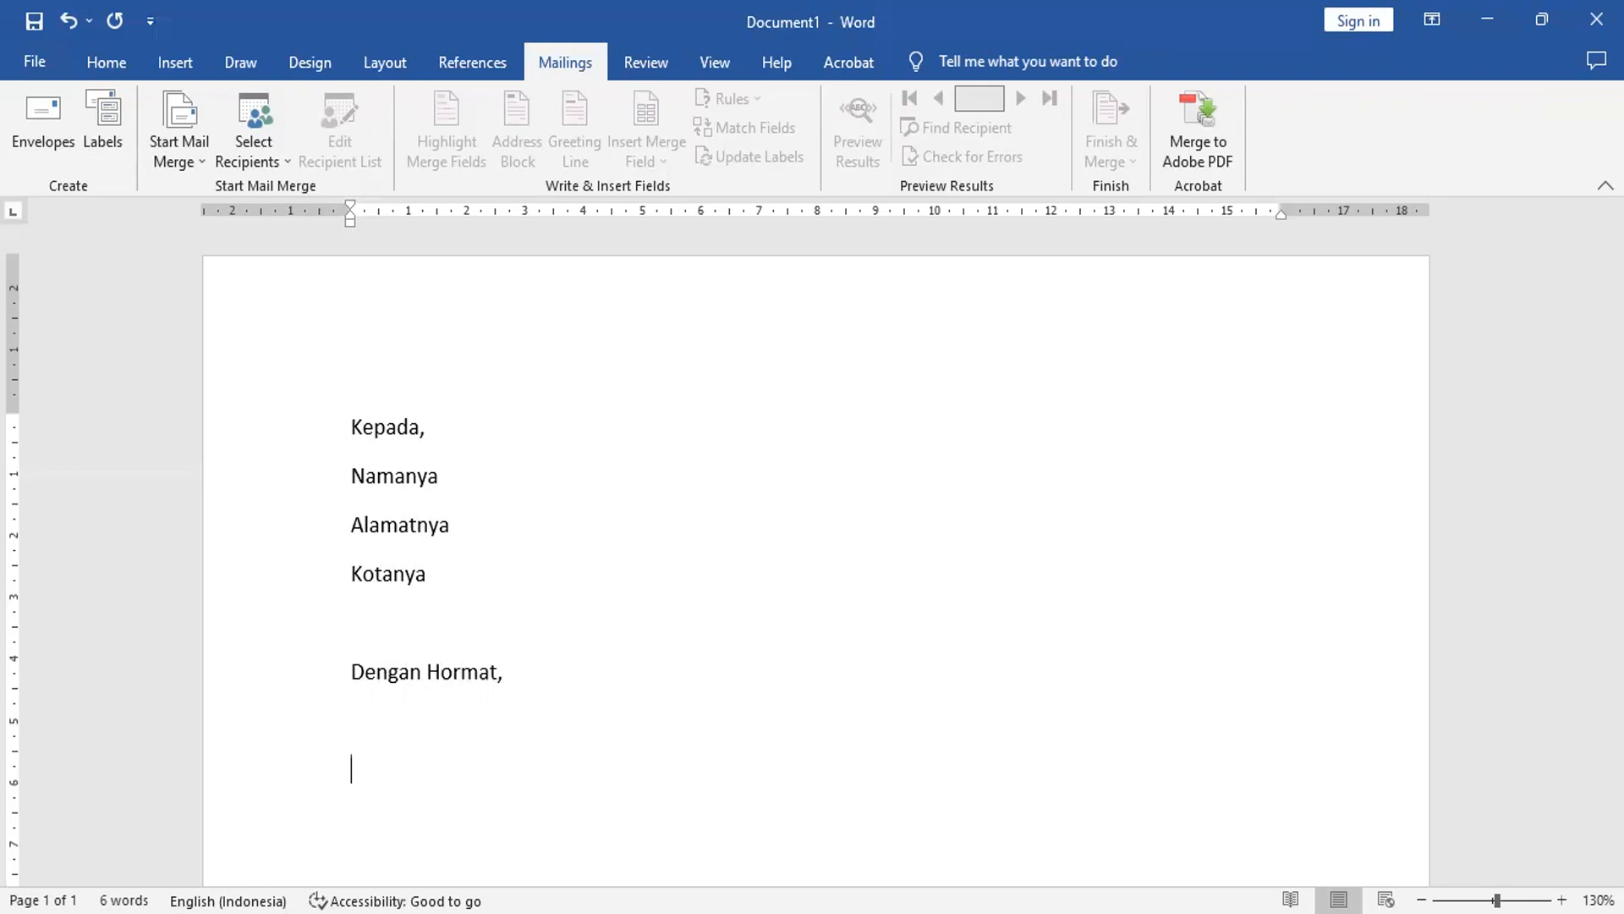
# Write the opening sentence "Bersama ini saya informasikan bahwa untuk mempelajari Mailings, harus dipenuhi syarat sebagai berikut :".
pyautogui.write('Bersama')
pyautogui.write(' sa')
pyautogui.press('BackSpace')
pyautogui.press('BackSpace')
pyautogui.press('BackSpace')
pyautogui.write('ini say')
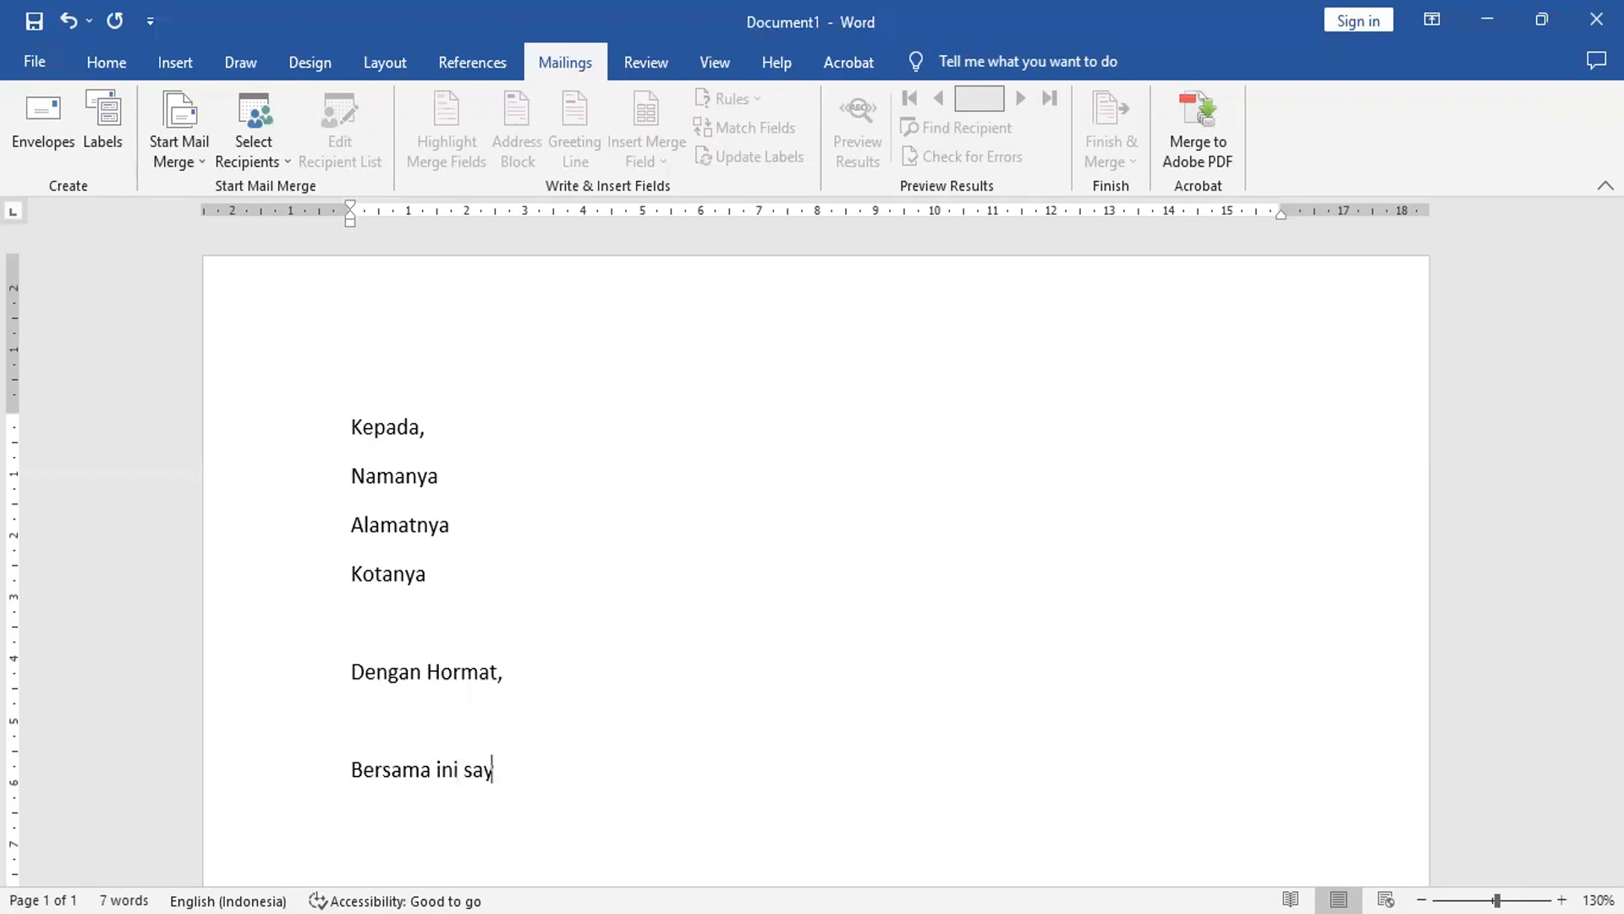
pyautogui.write('a inf')
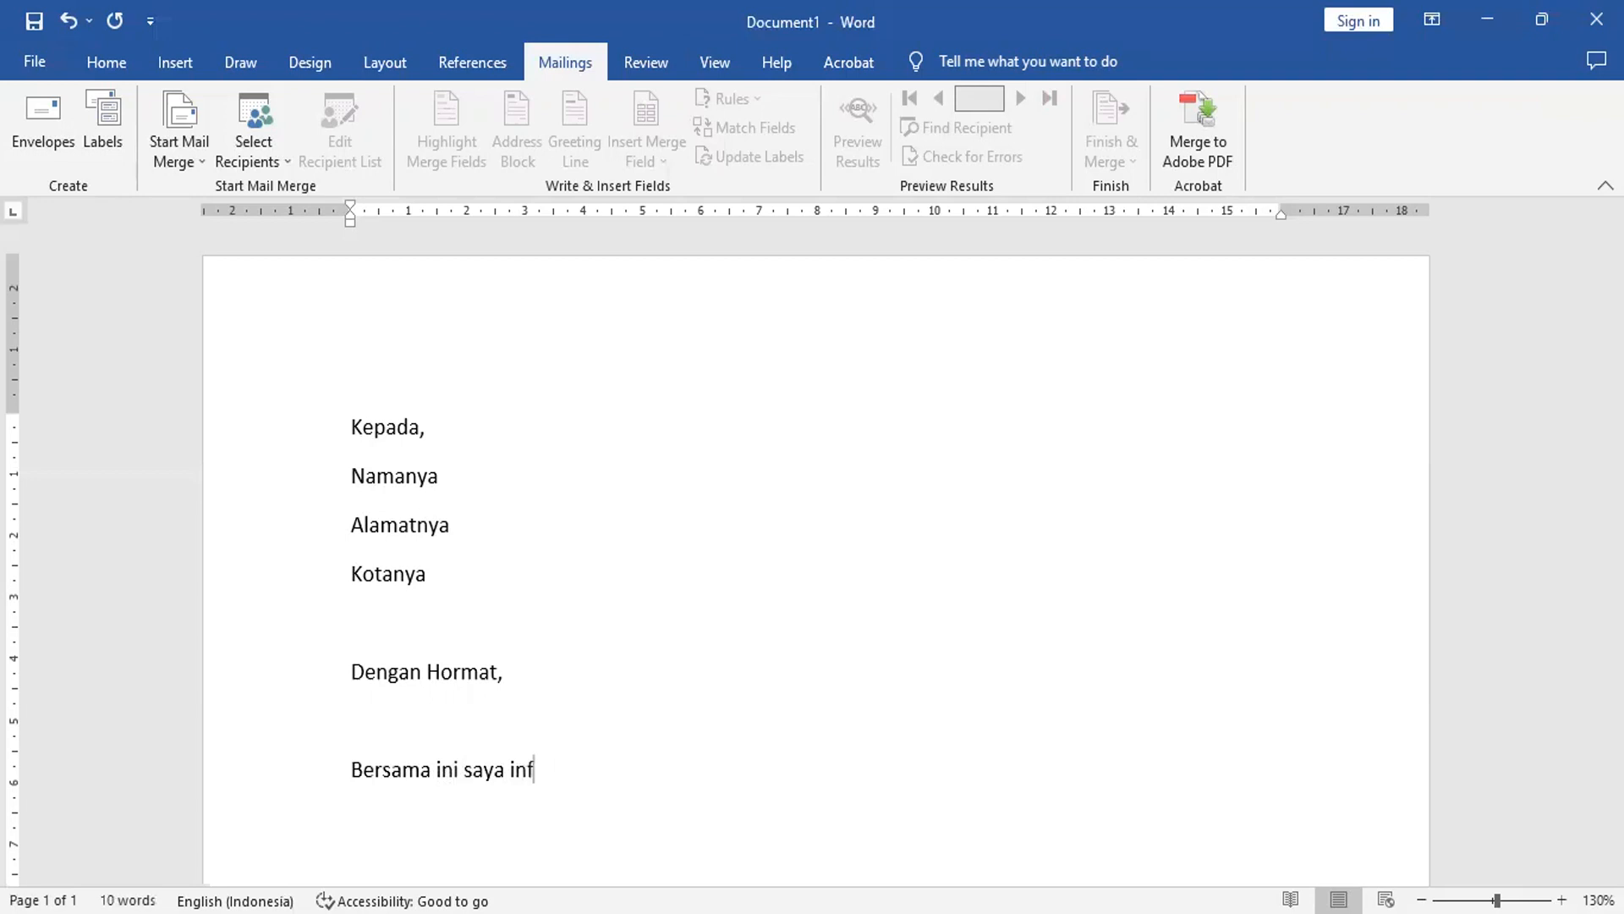
pyautogui.write('ormasikan bah')
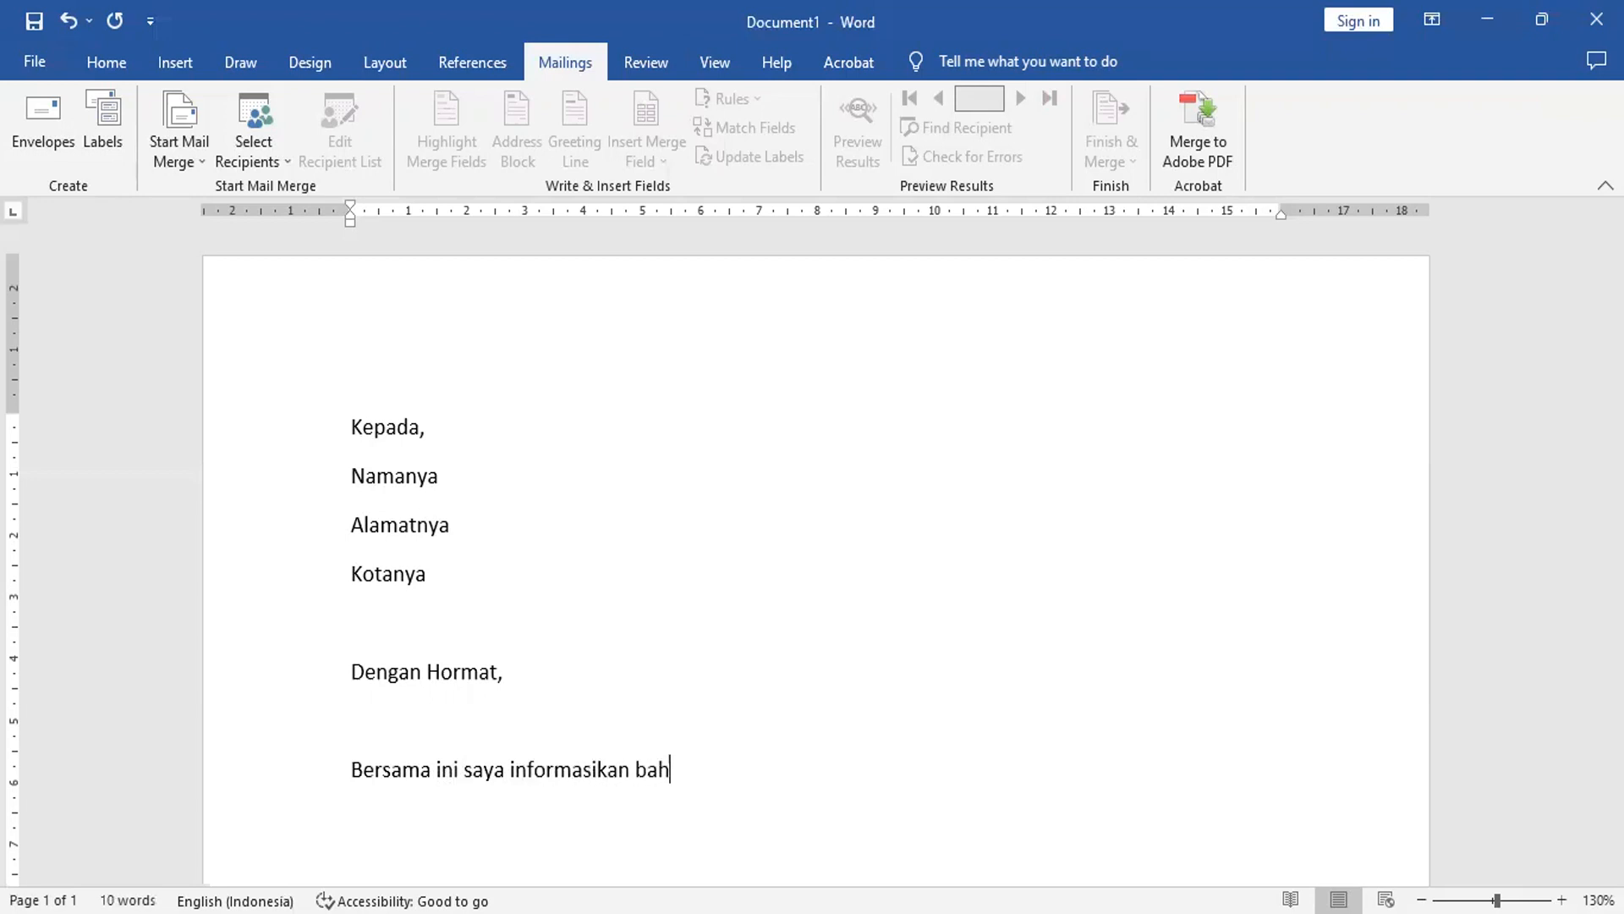
pyautogui.write('wa untuk memperla')
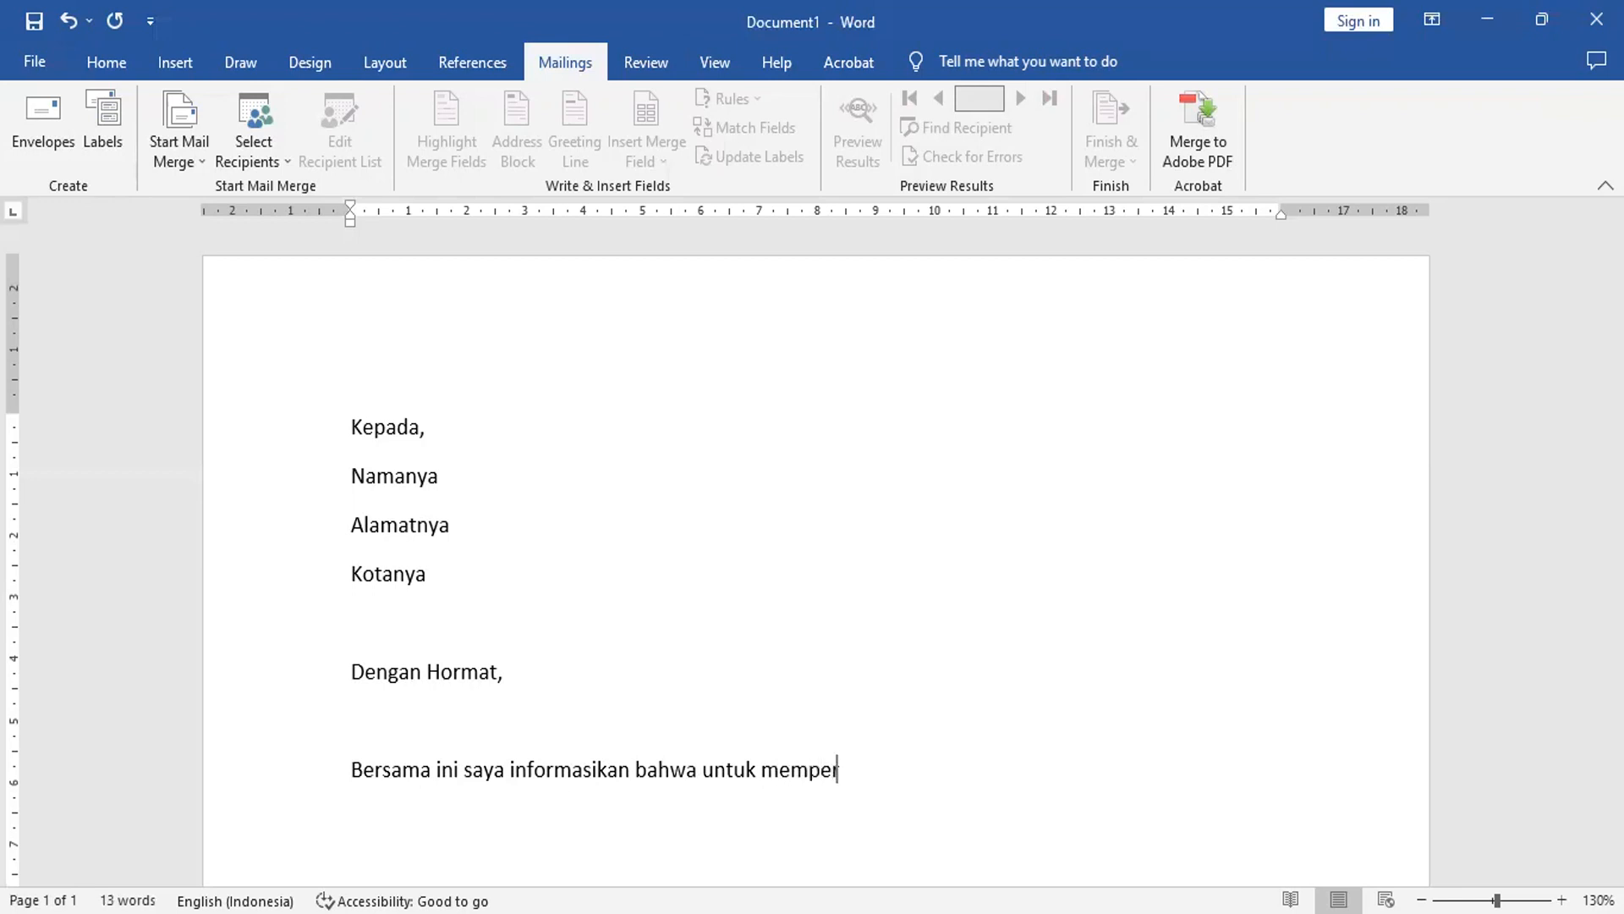
pyautogui.press('BackSpace')
pyautogui.press('BackSpace')
pyautogui.press('BackSpace')
pyautogui.write('lajari Mailings, ')
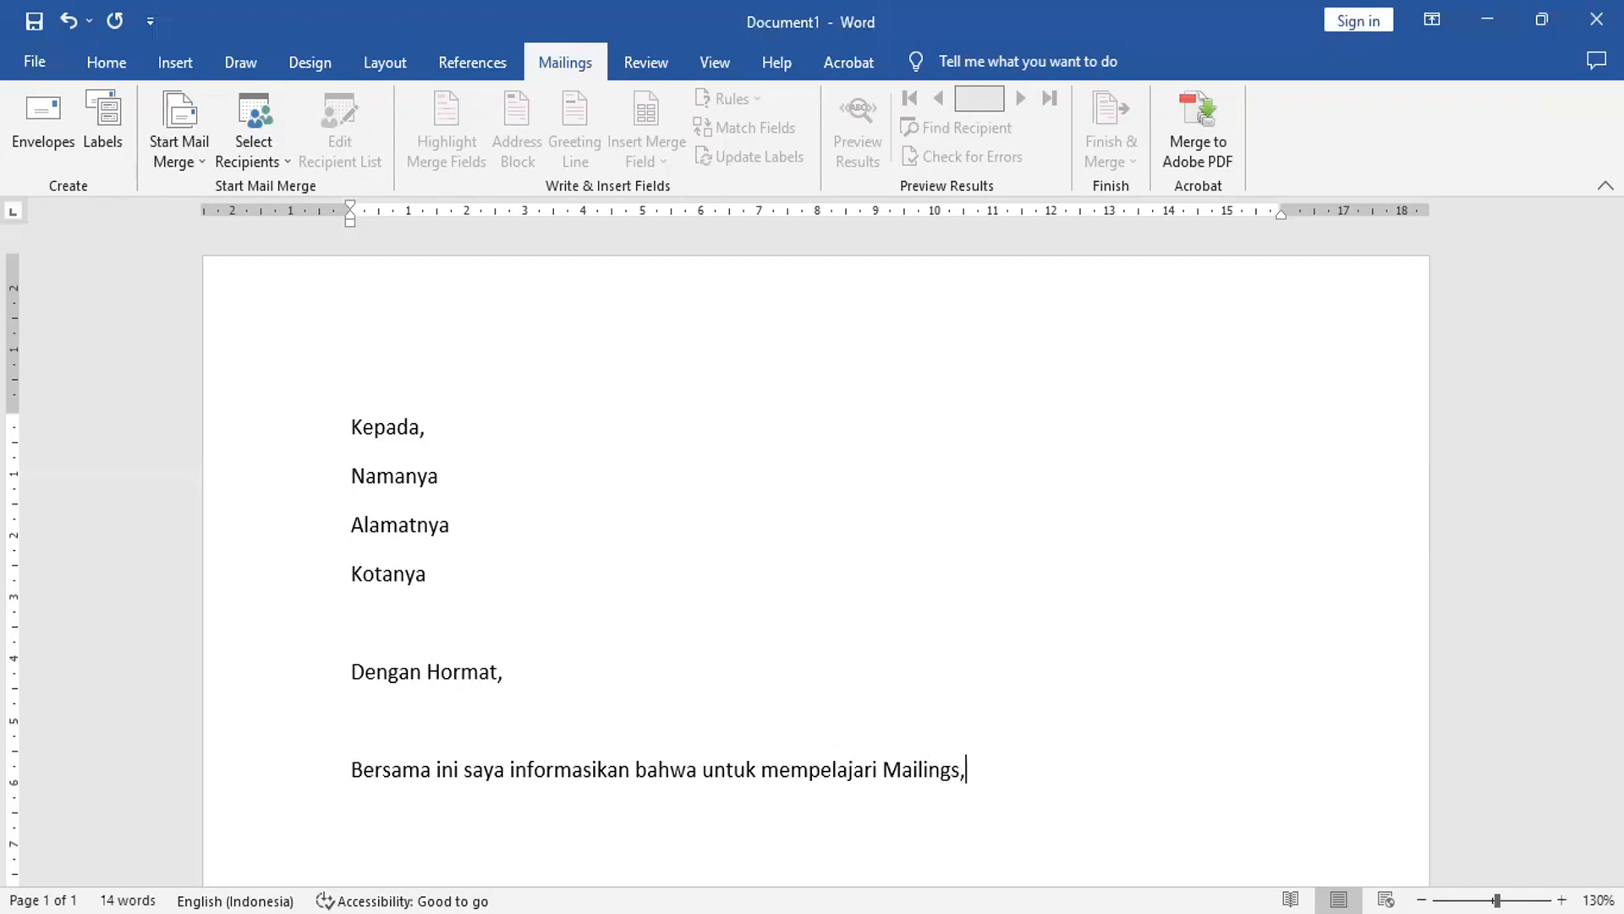
pyautogui.write('harus dipenuh')
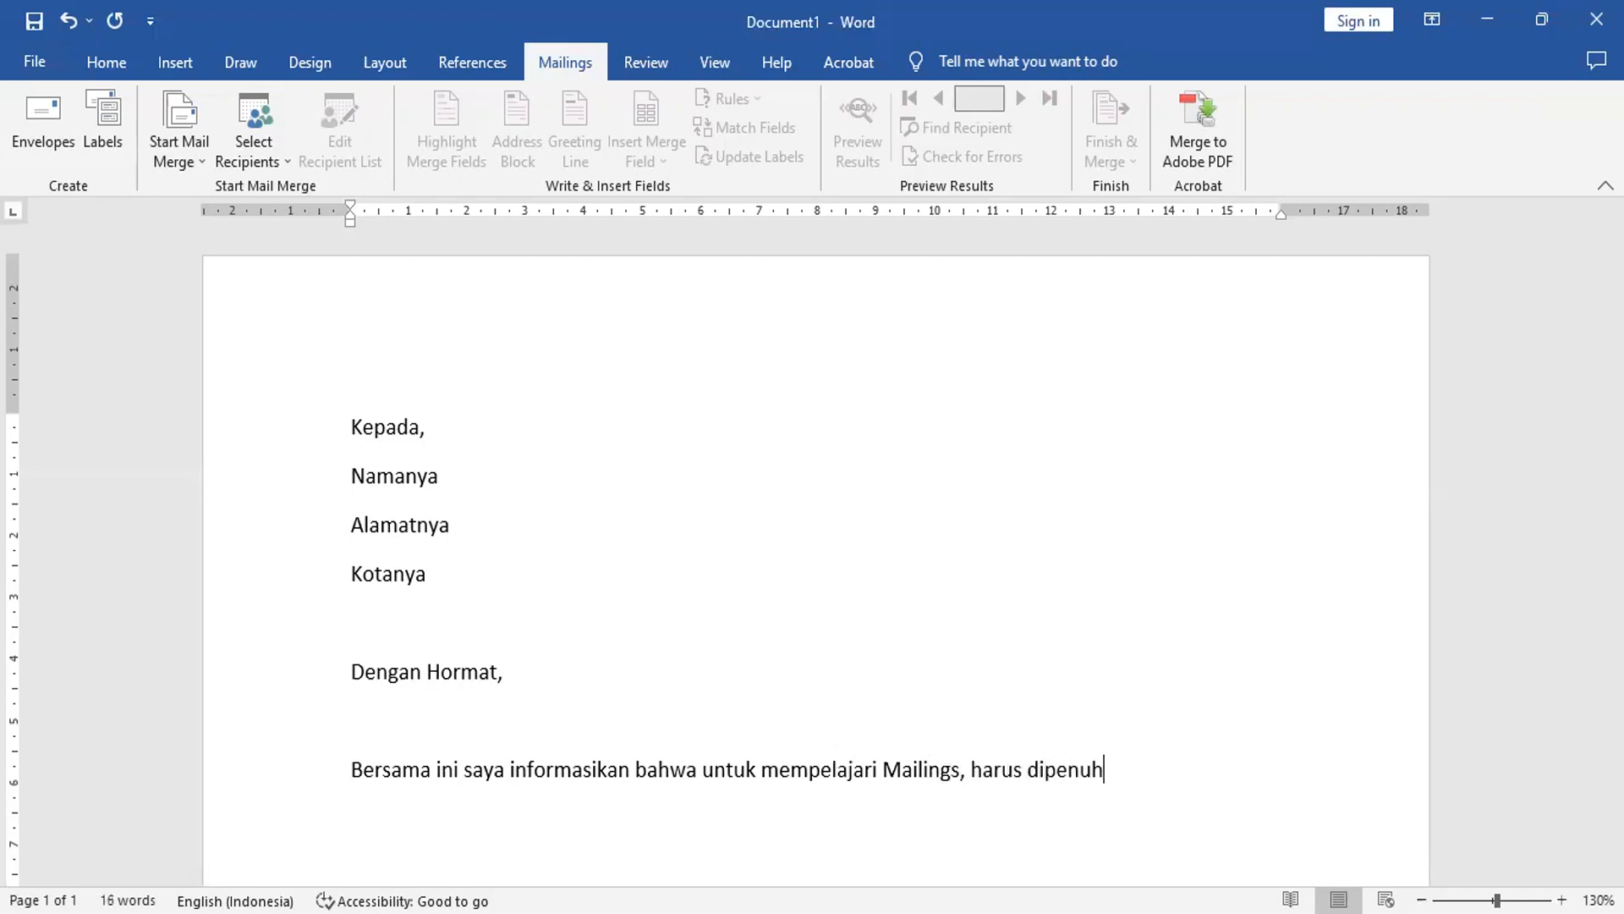
pyautogui.write('i syarat sebagai berikut :')
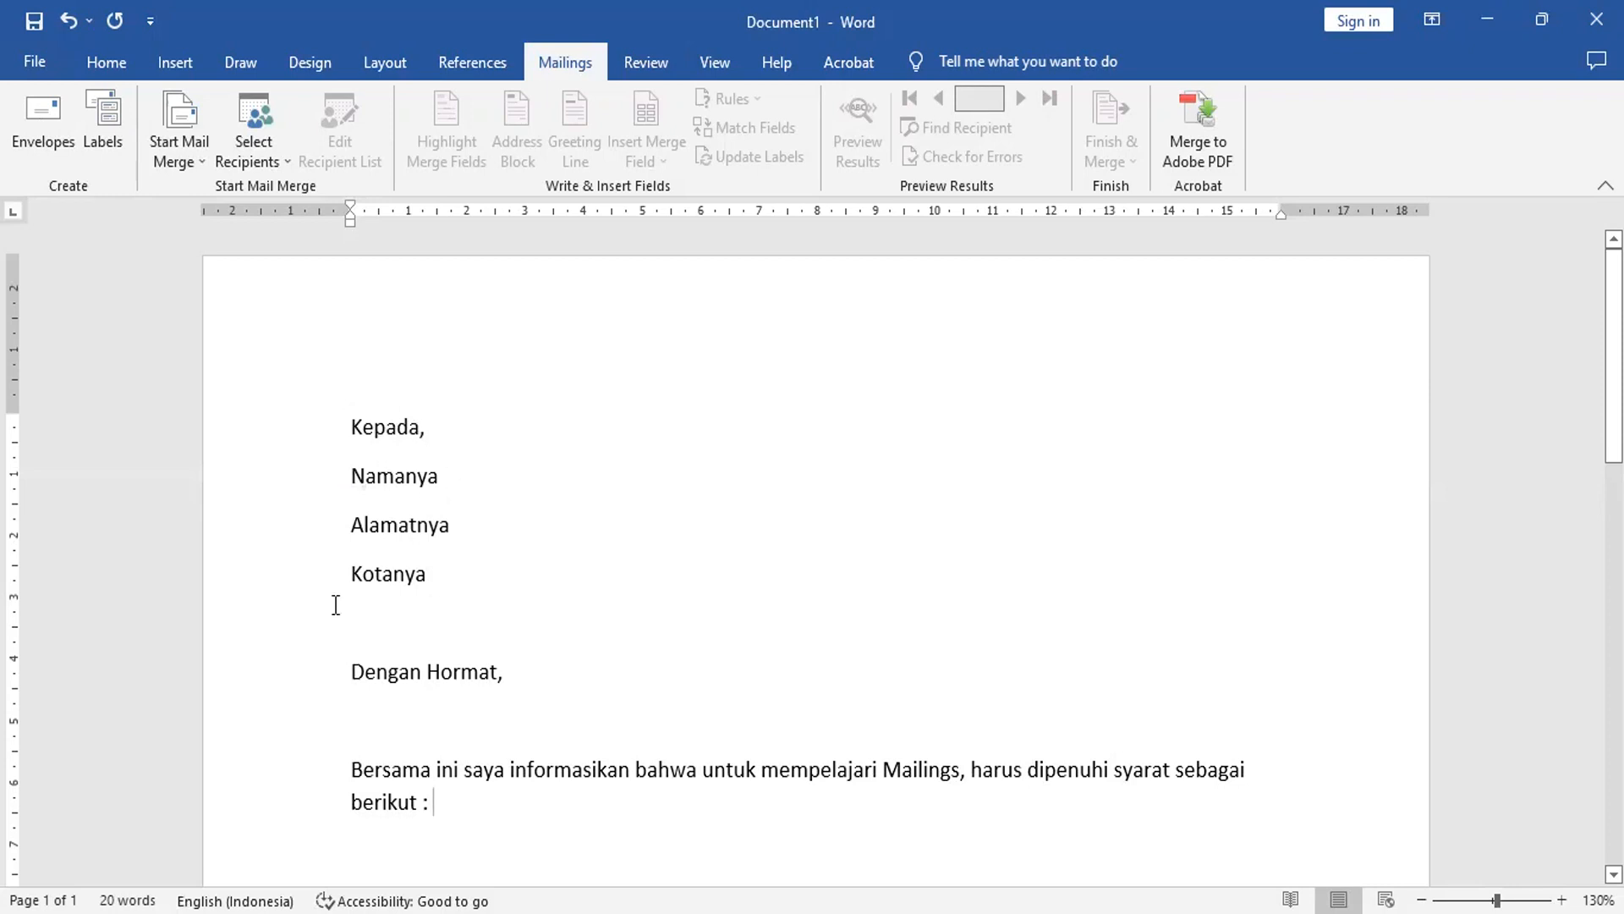
pyautogui.click(271, 444)
pyautogui.click(240, 493)
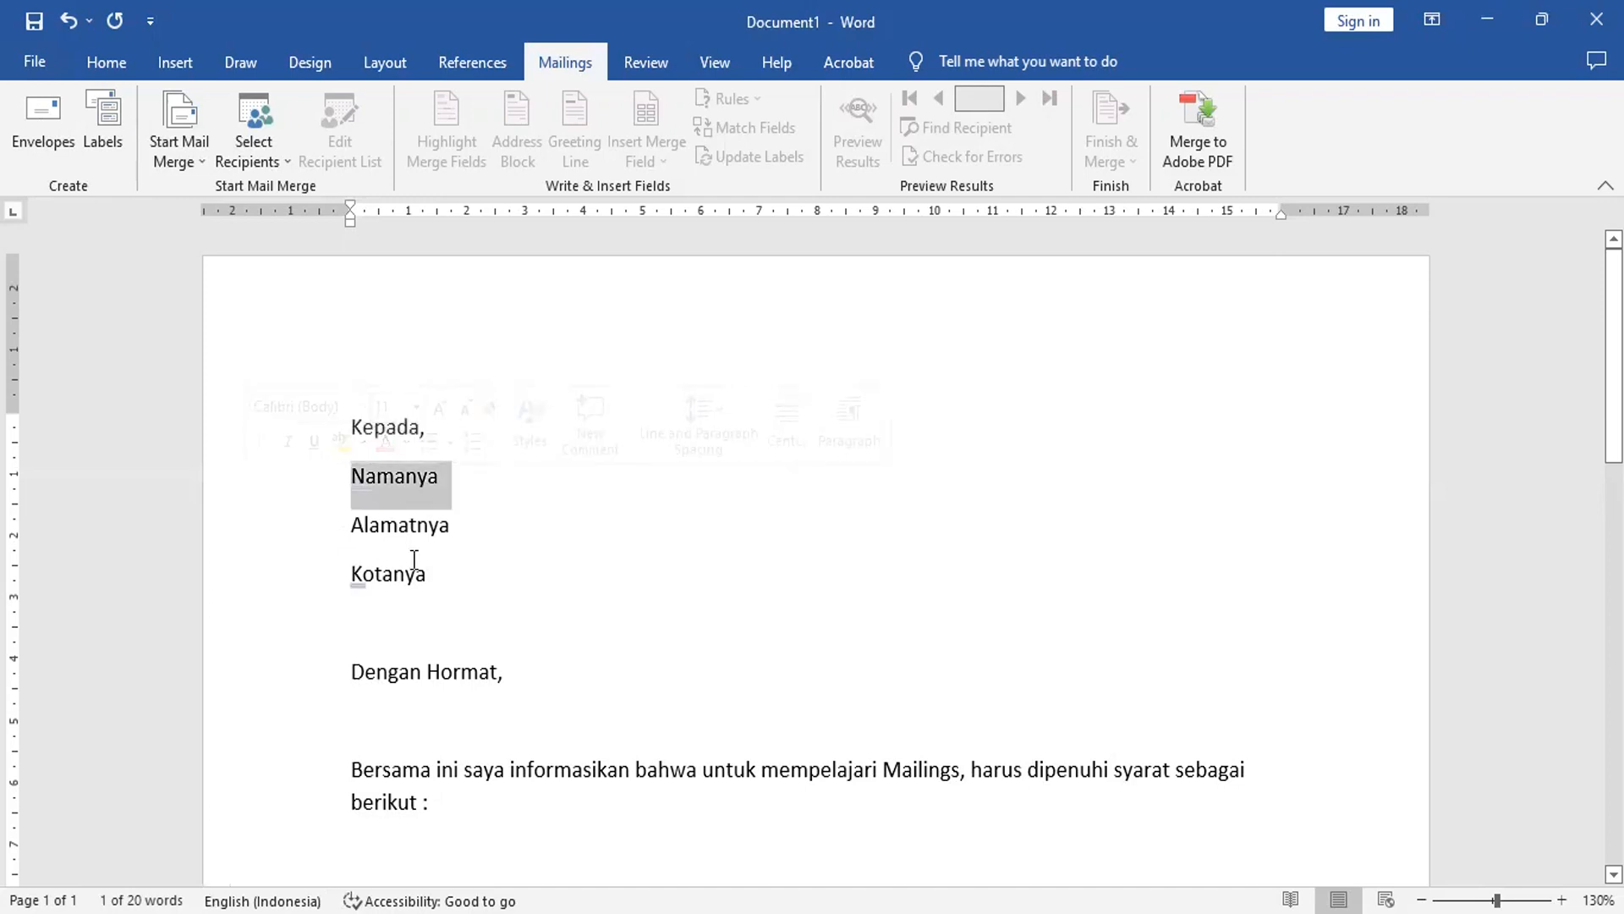
pyautogui.click(521, 595)
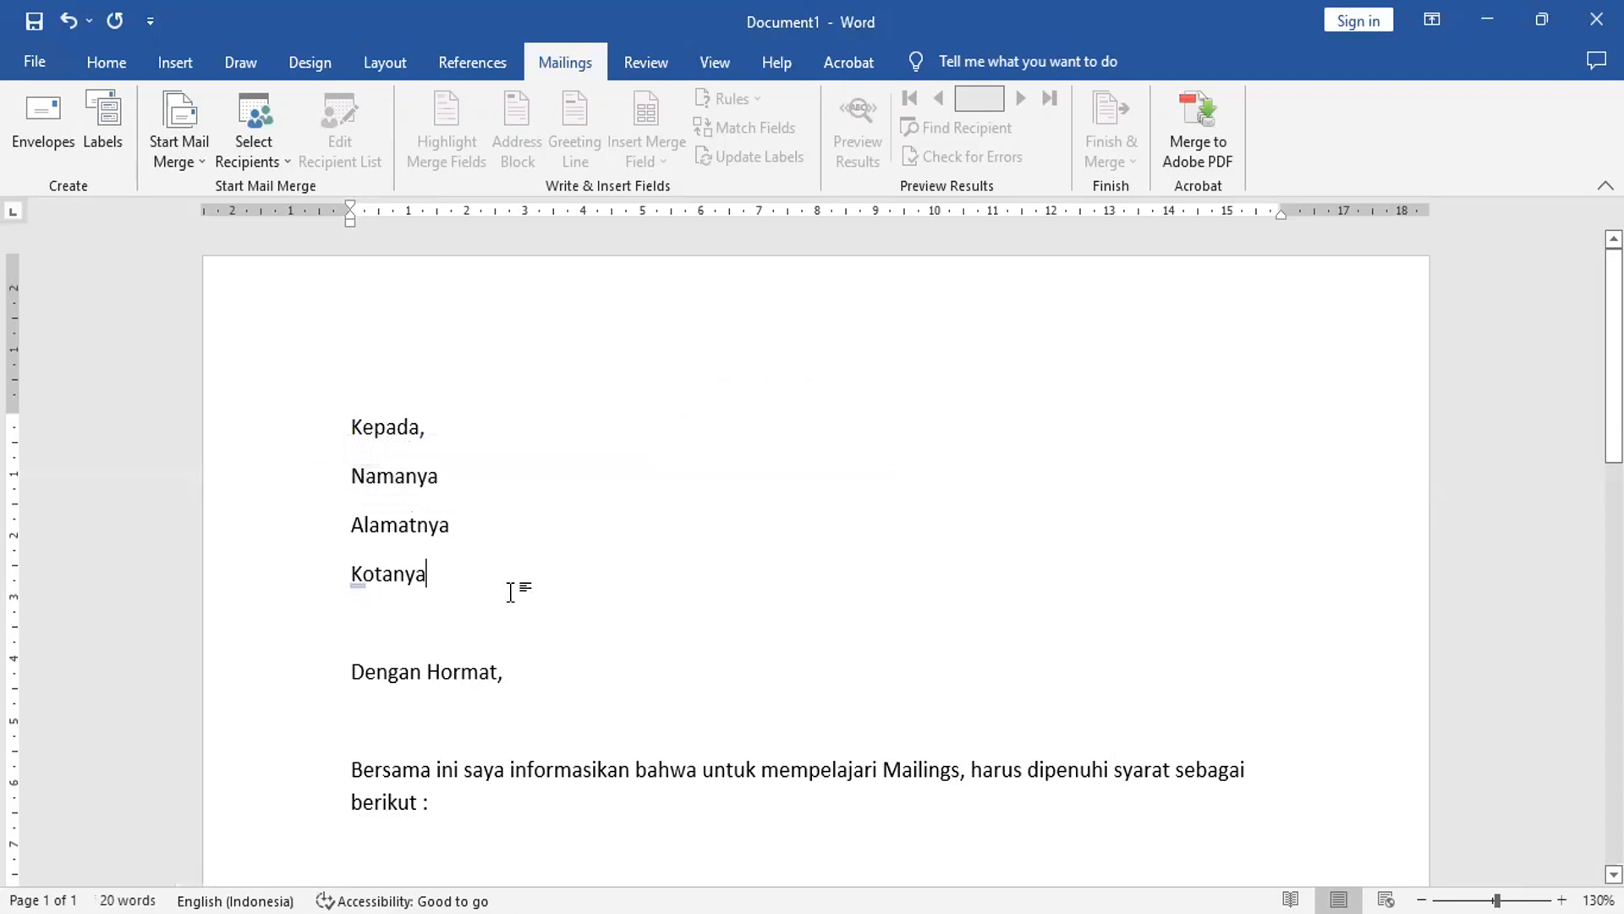
# Apply the No Spacing style to the whole letter.
pyautogui.click(104, 67)
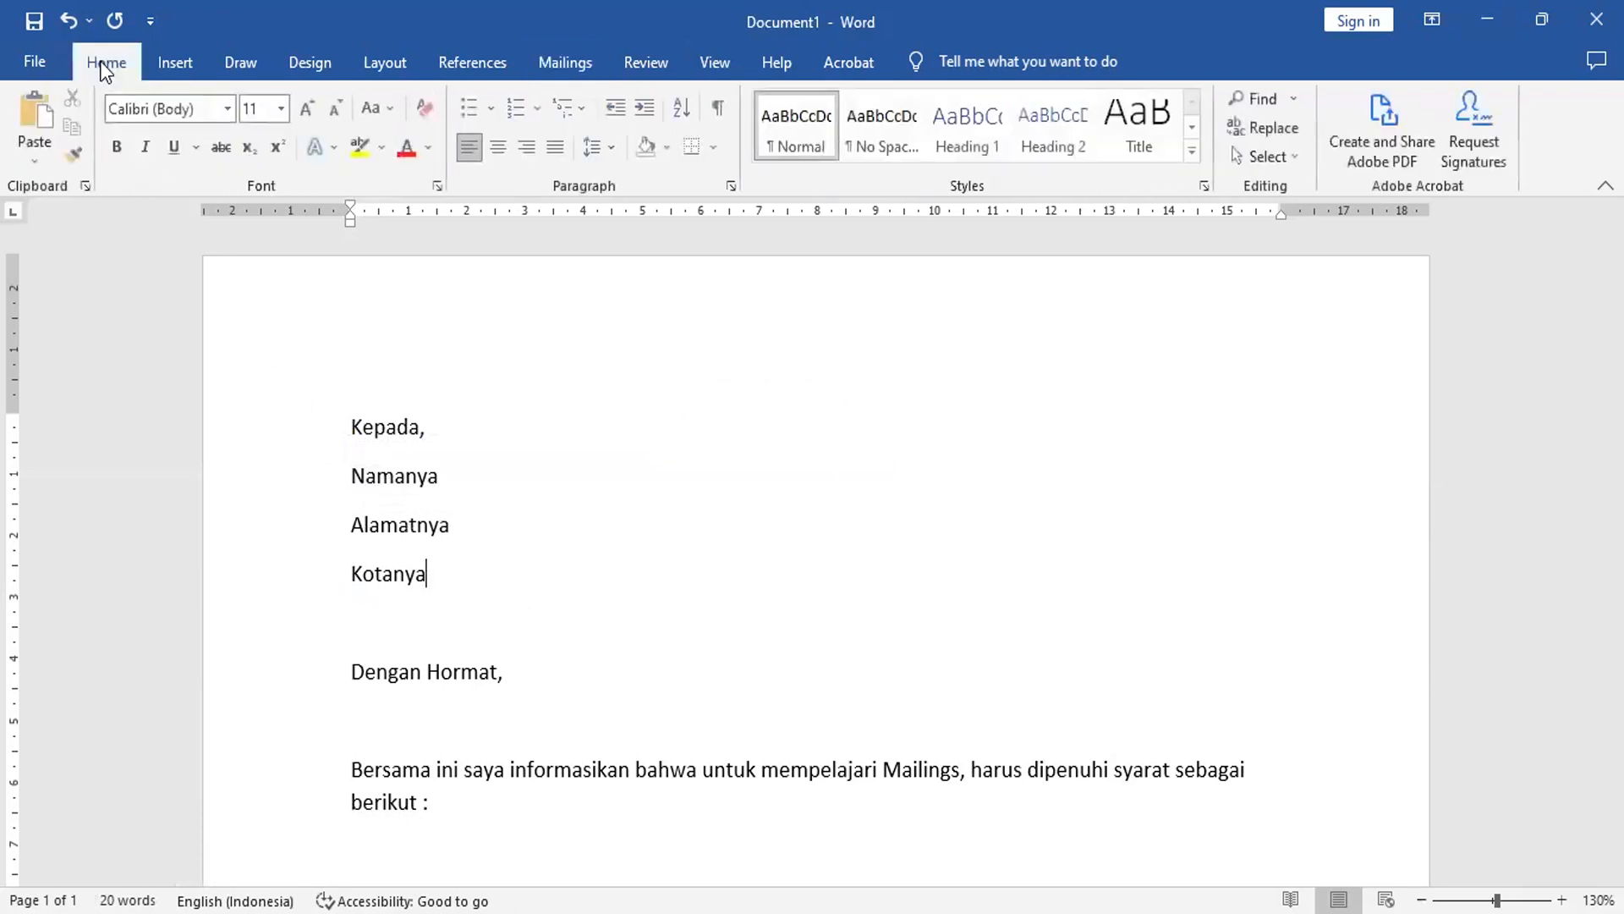
pyautogui.click(612, 149)
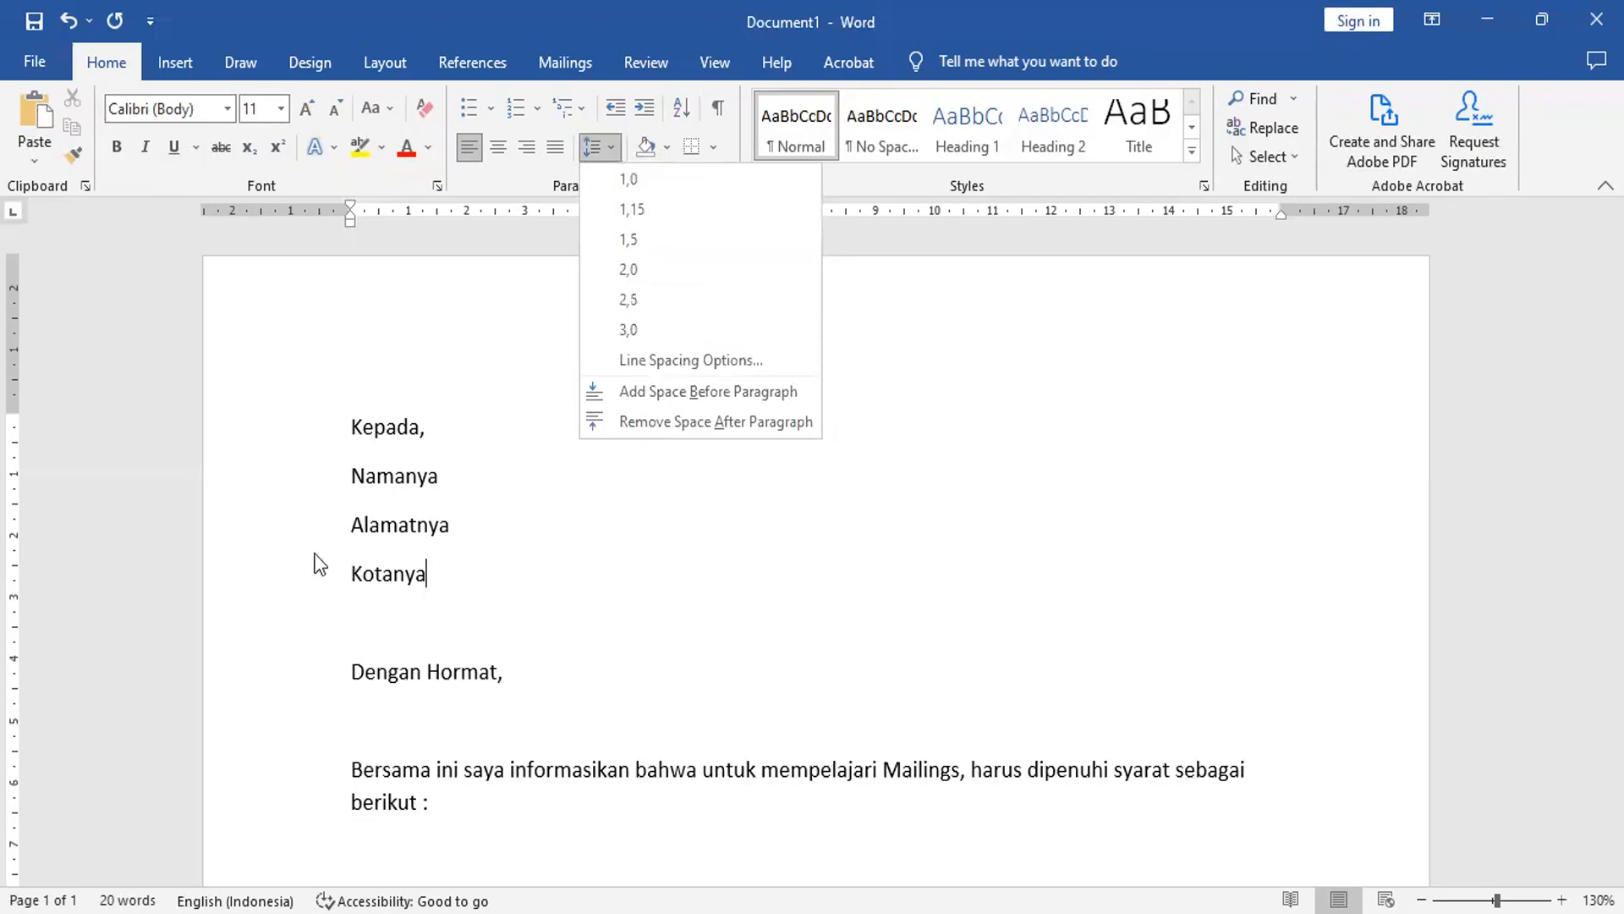
pyautogui.click(598, 594)
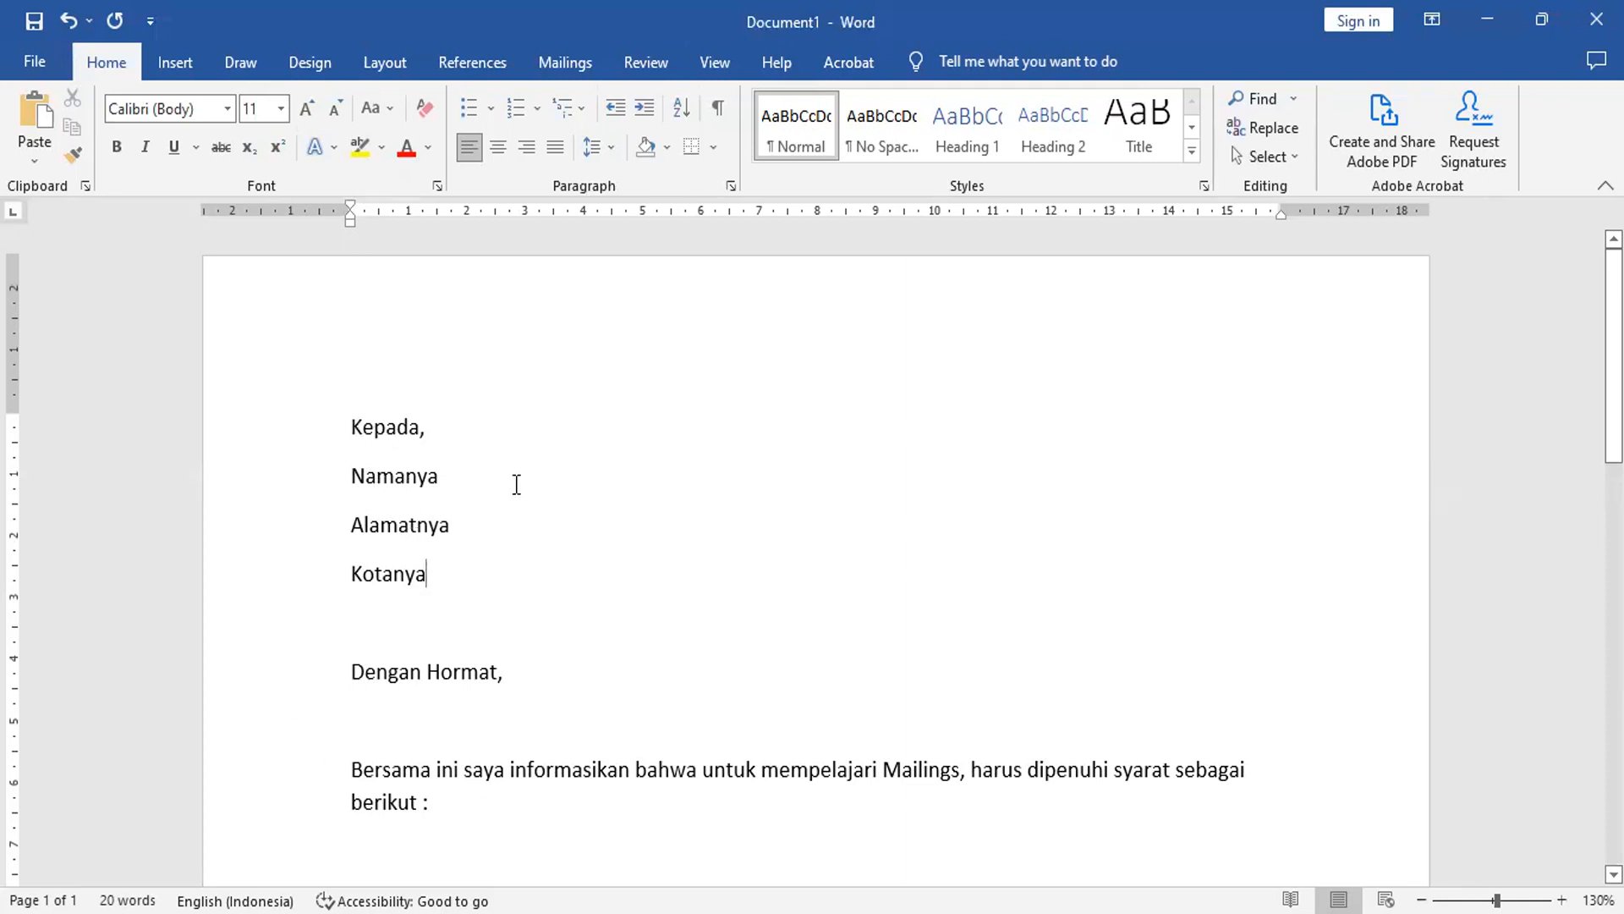
pyautogui.hotkey('ctrl', 'a')
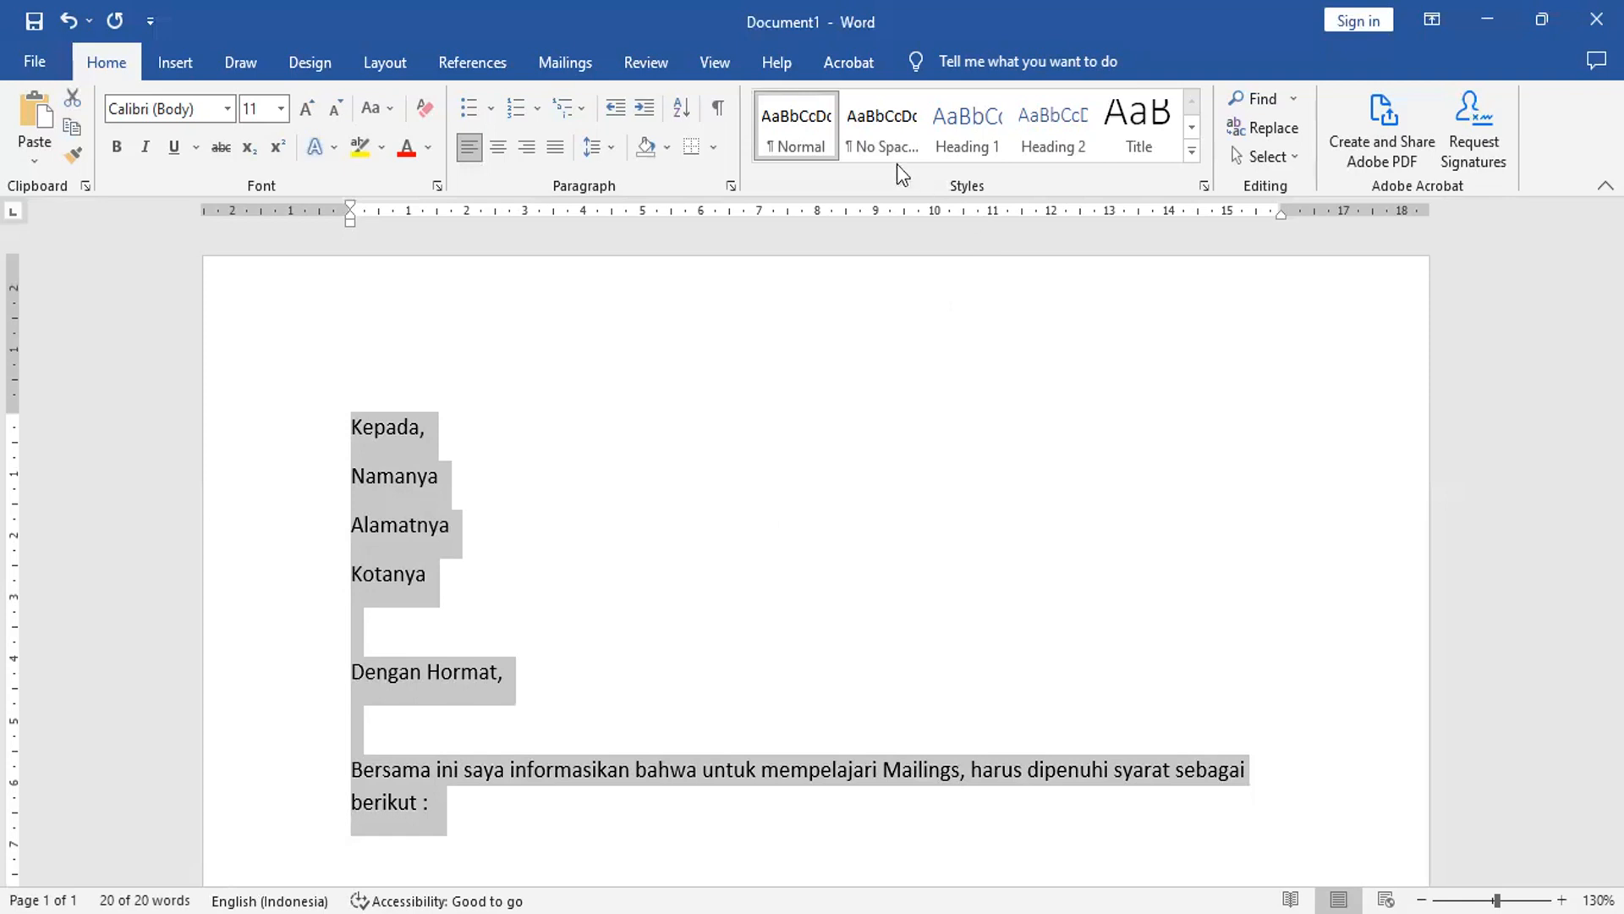
pyautogui.click(883, 136)
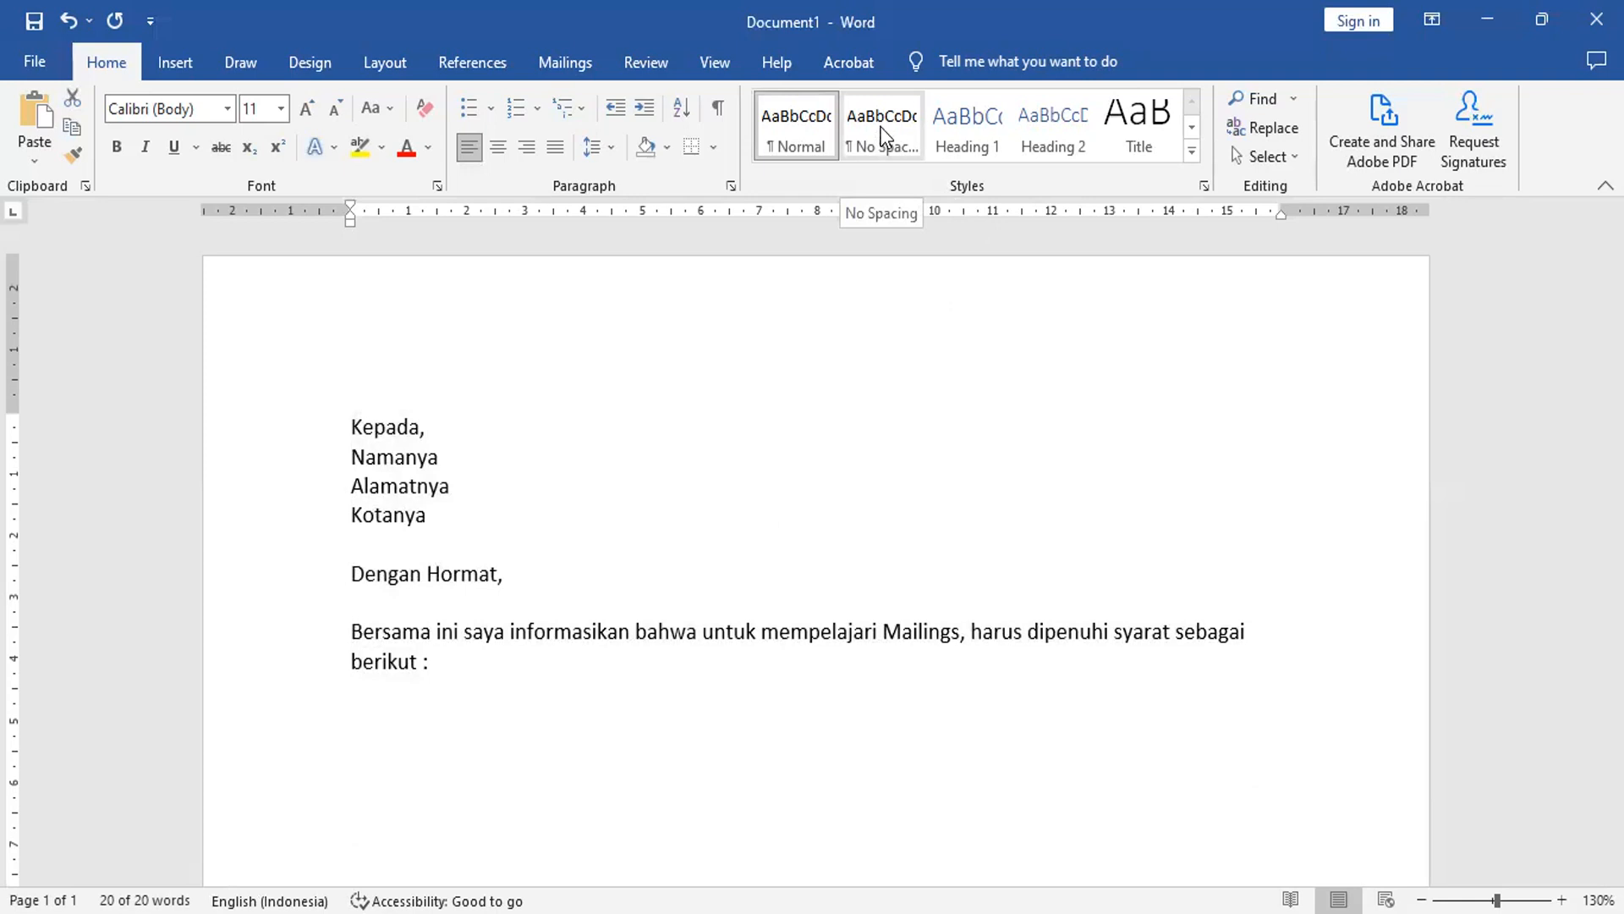
pyautogui.hotkey('ctrl', 'a')
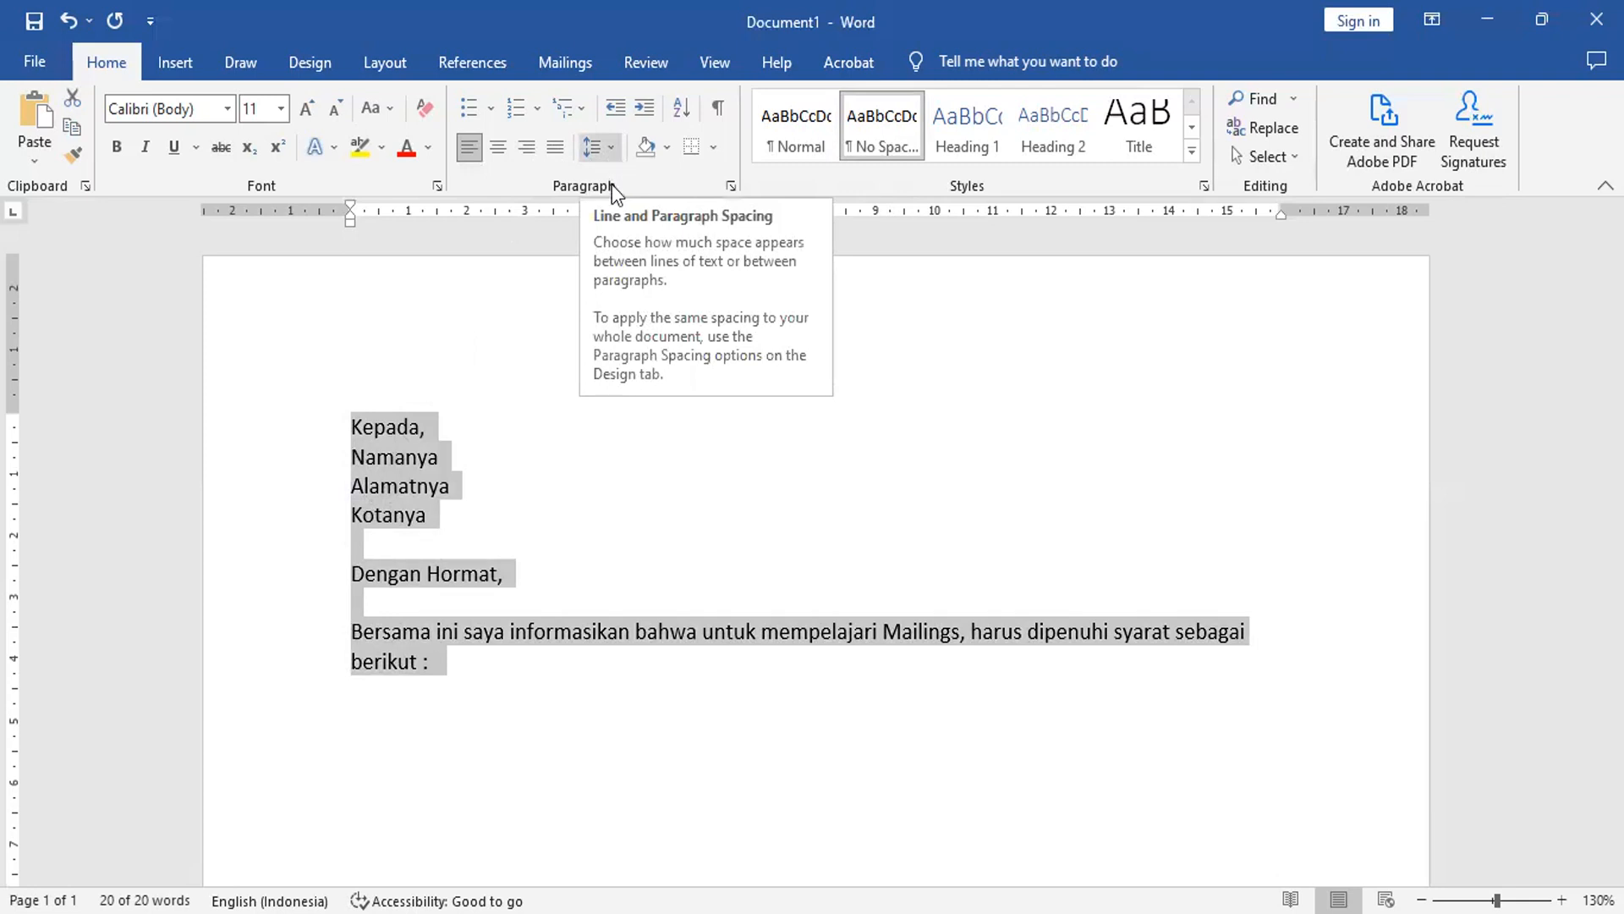
pyautogui.click(610, 149)
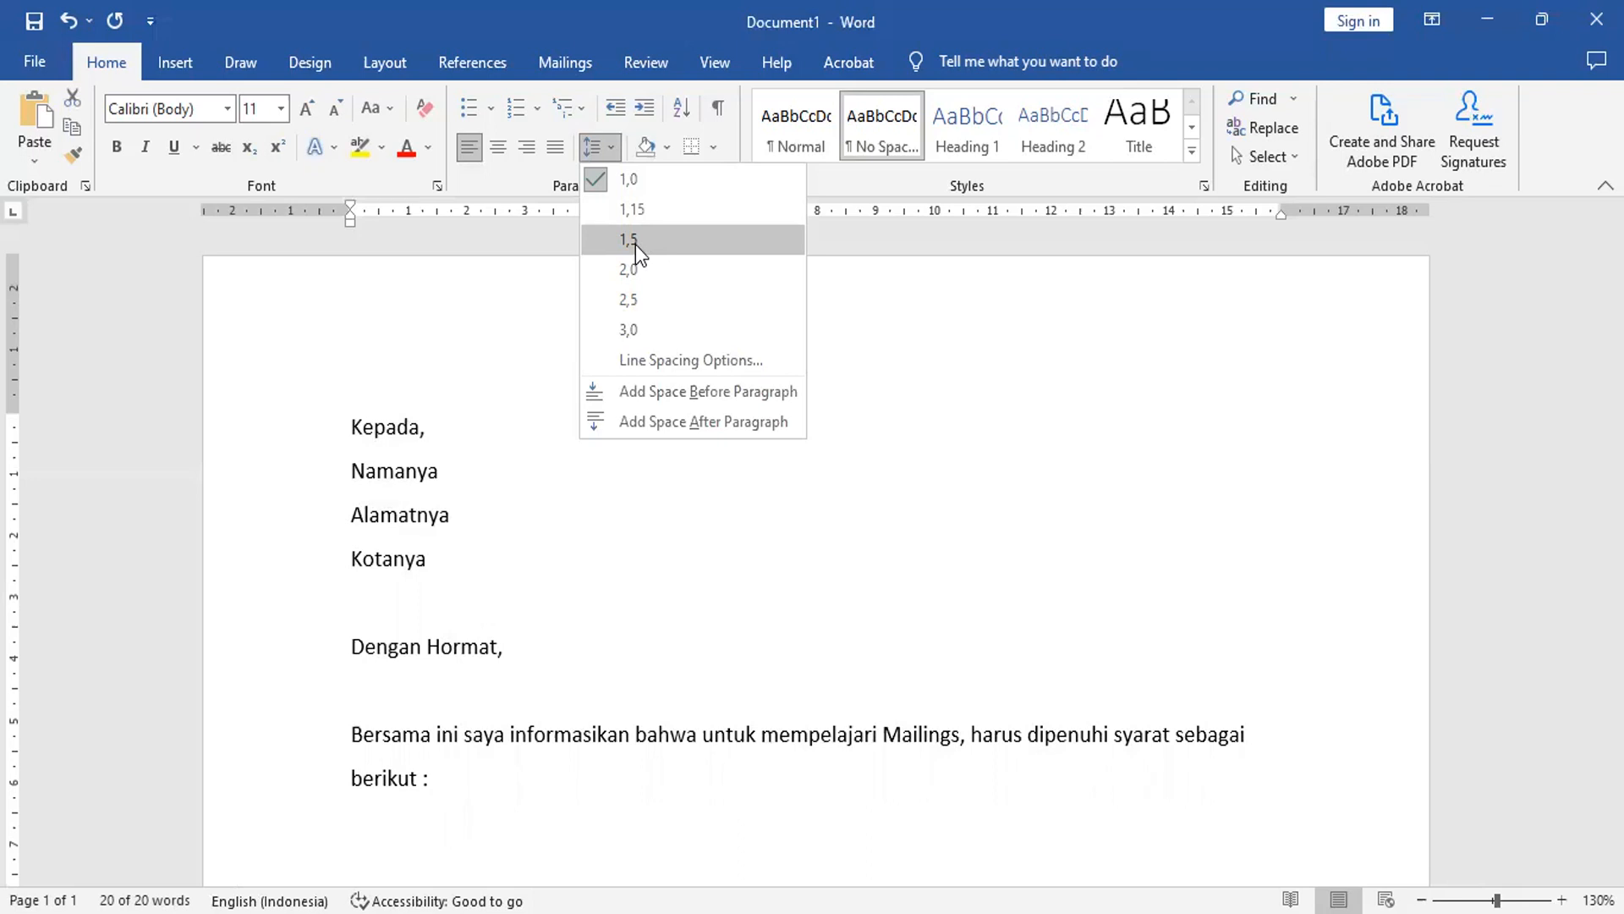
pyautogui.click(885, 126)
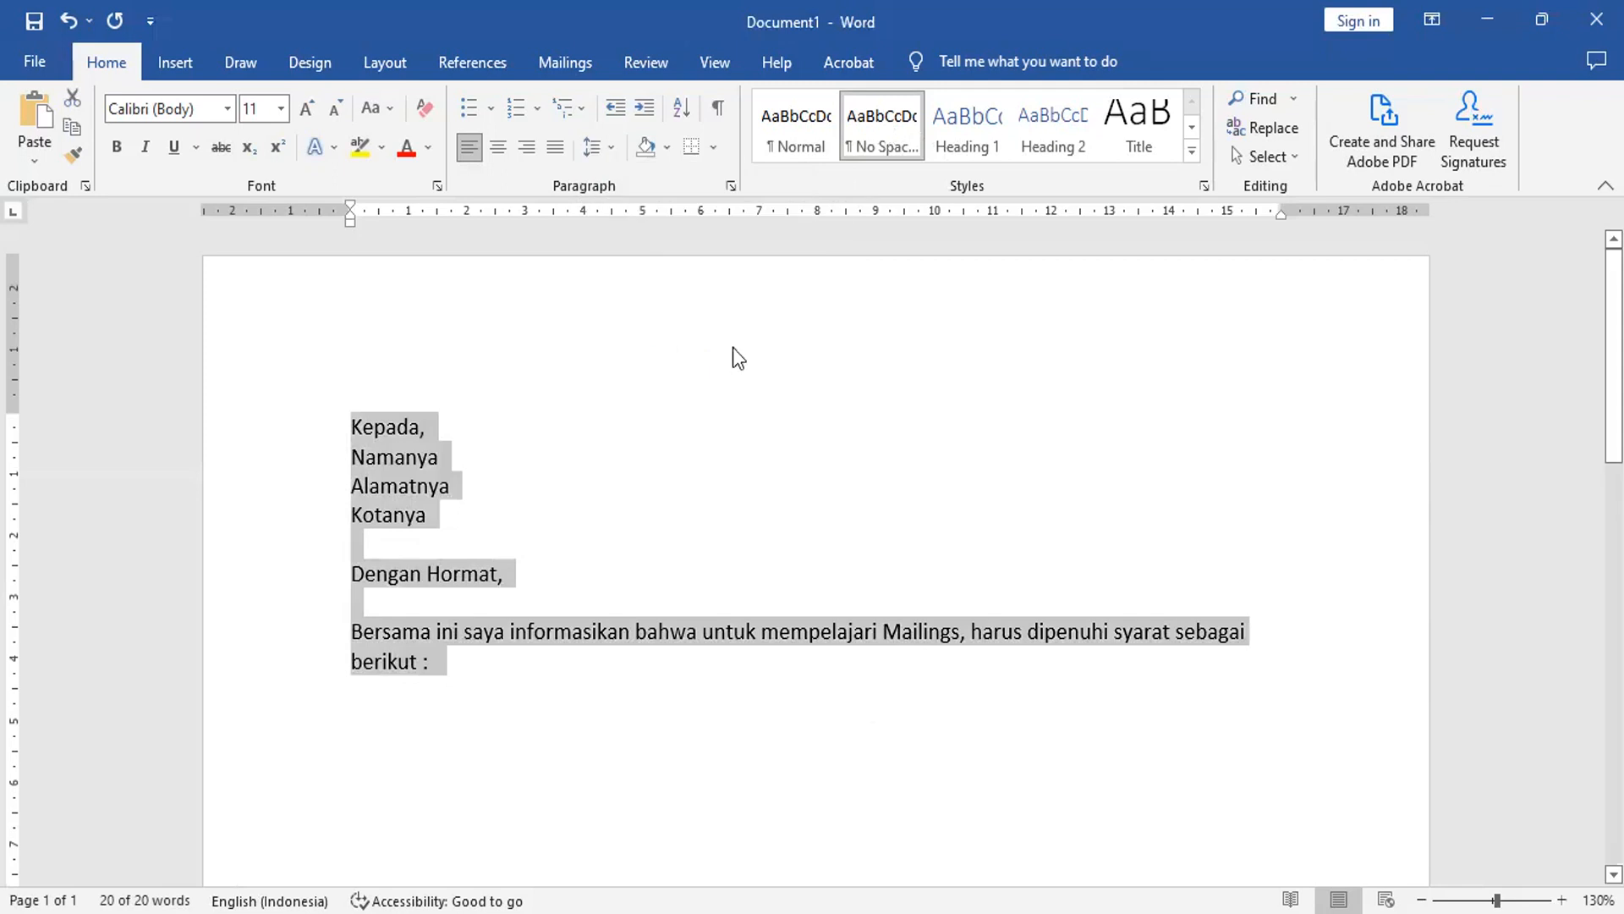
# Insert two line breaks after the opening sentence that ends in "berikut :".
pyautogui.click(512, 672)
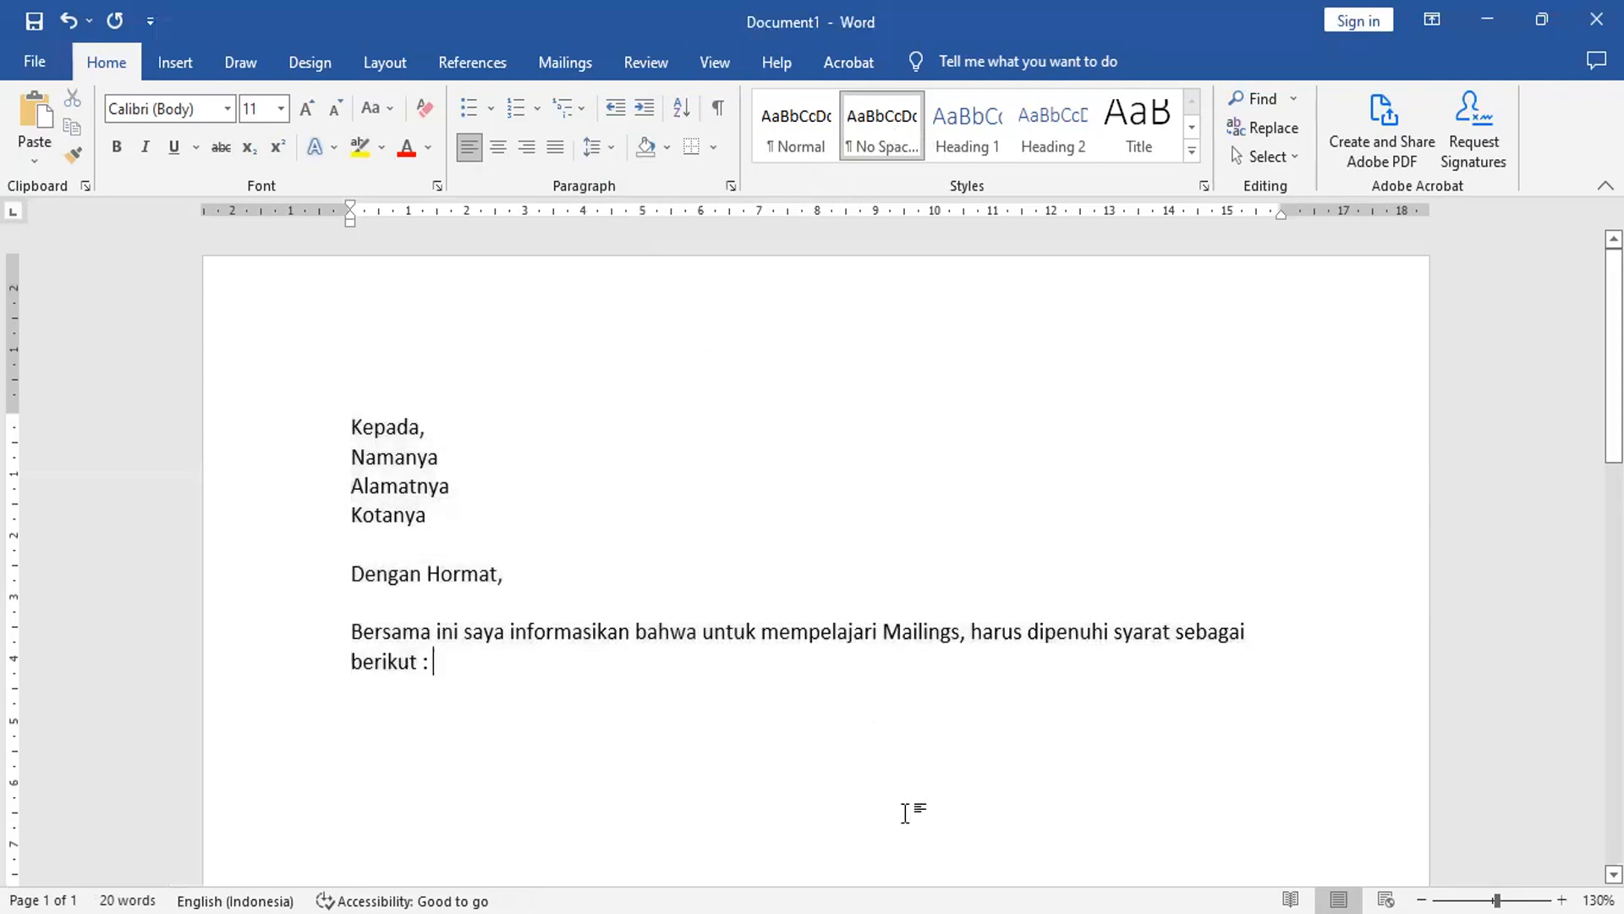
pyautogui.press('Return')
pyautogui.press('Return')
# Change the font colour of the placeholder lines Namanya, Alamatnya and Kotanya to red.
pyautogui.doubleClick(391, 457)
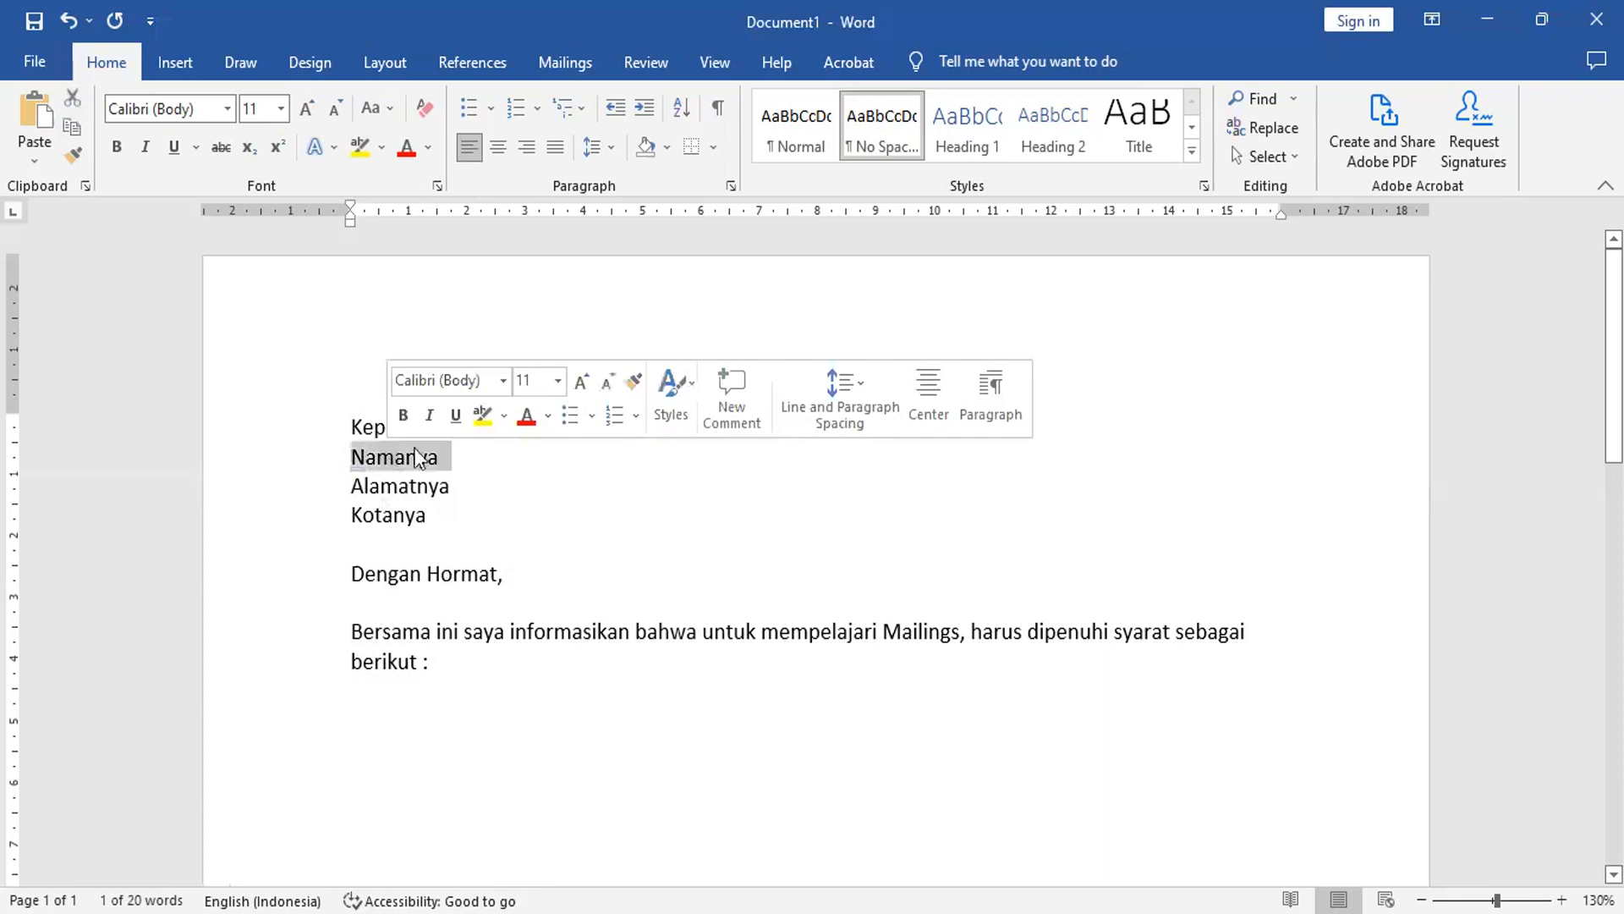
pyautogui.click(526, 417)
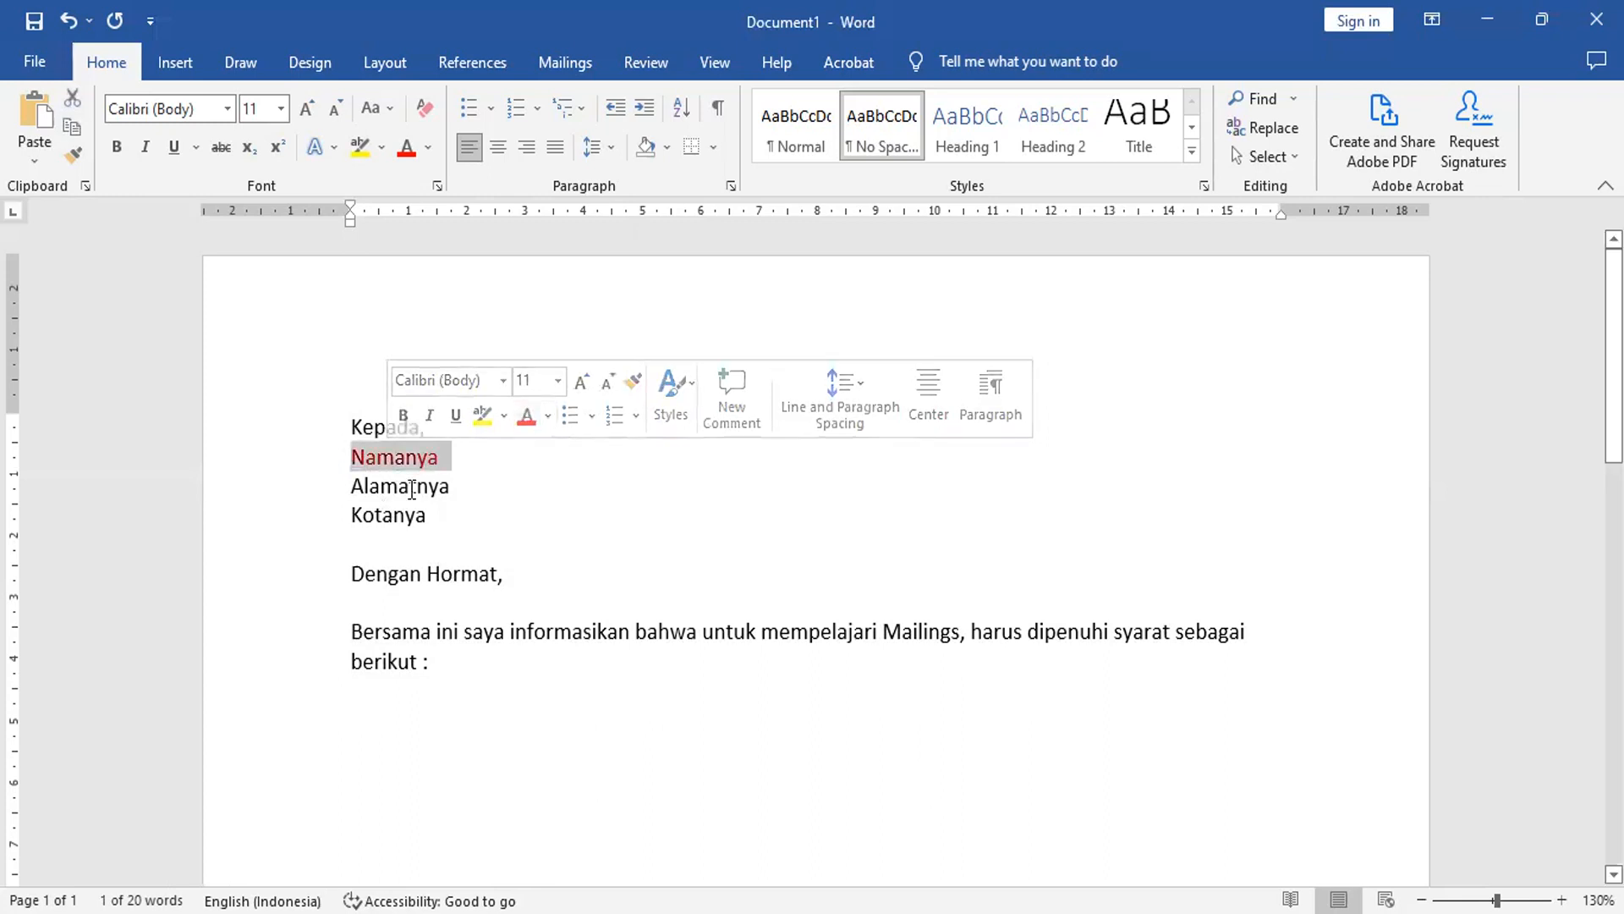
pyautogui.doubleClick(409, 487)
pyautogui.click(544, 450)
pyautogui.click(395, 515)
pyautogui.doubleClick(395, 515)
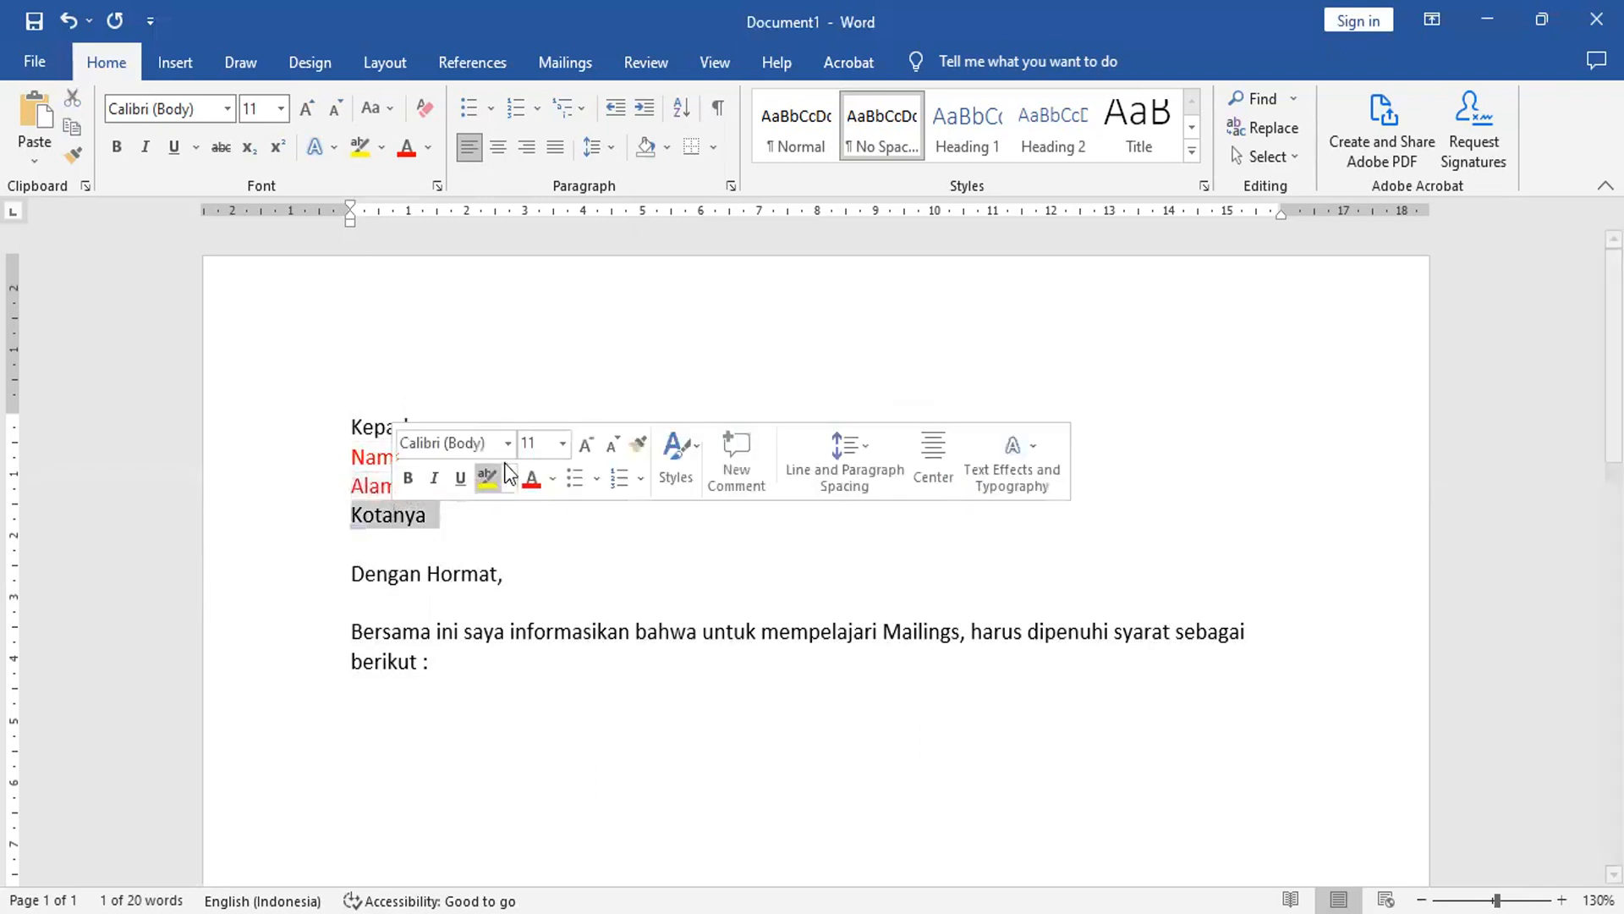
pyautogui.click(540, 584)
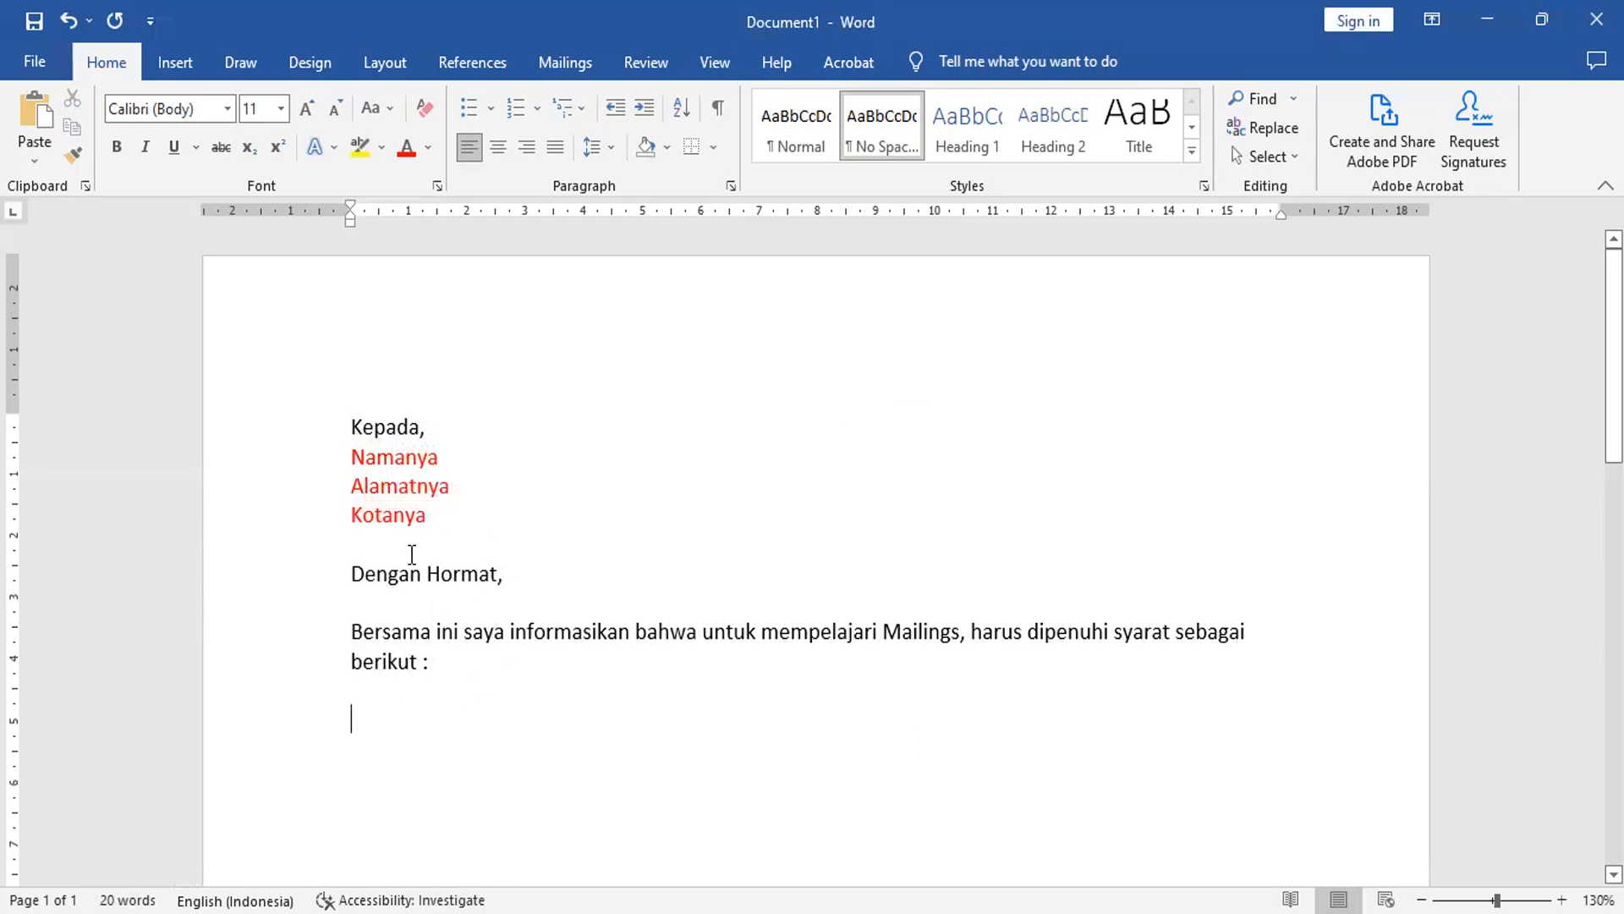
# Add a numbered list below the opening sentence with the items "Harus tersedia teks ( naskah )" and "Harus tersedia data".
pyautogui.click(463, 667)
pyautogui.click(394, 720)
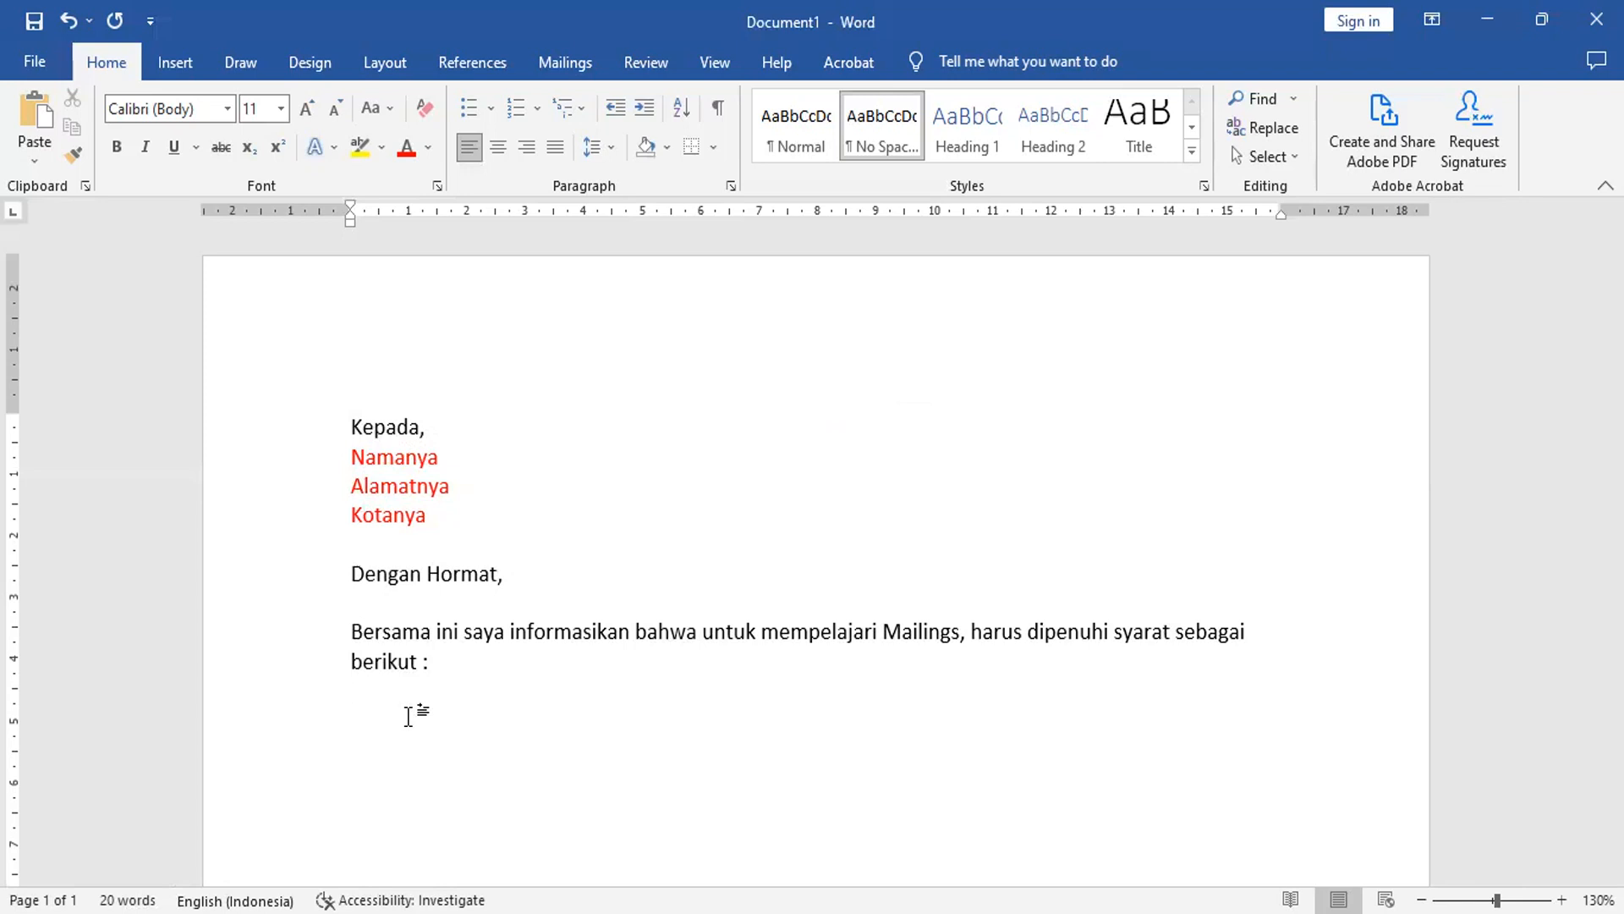
pyautogui.write('1.')
pyautogui.press('space')
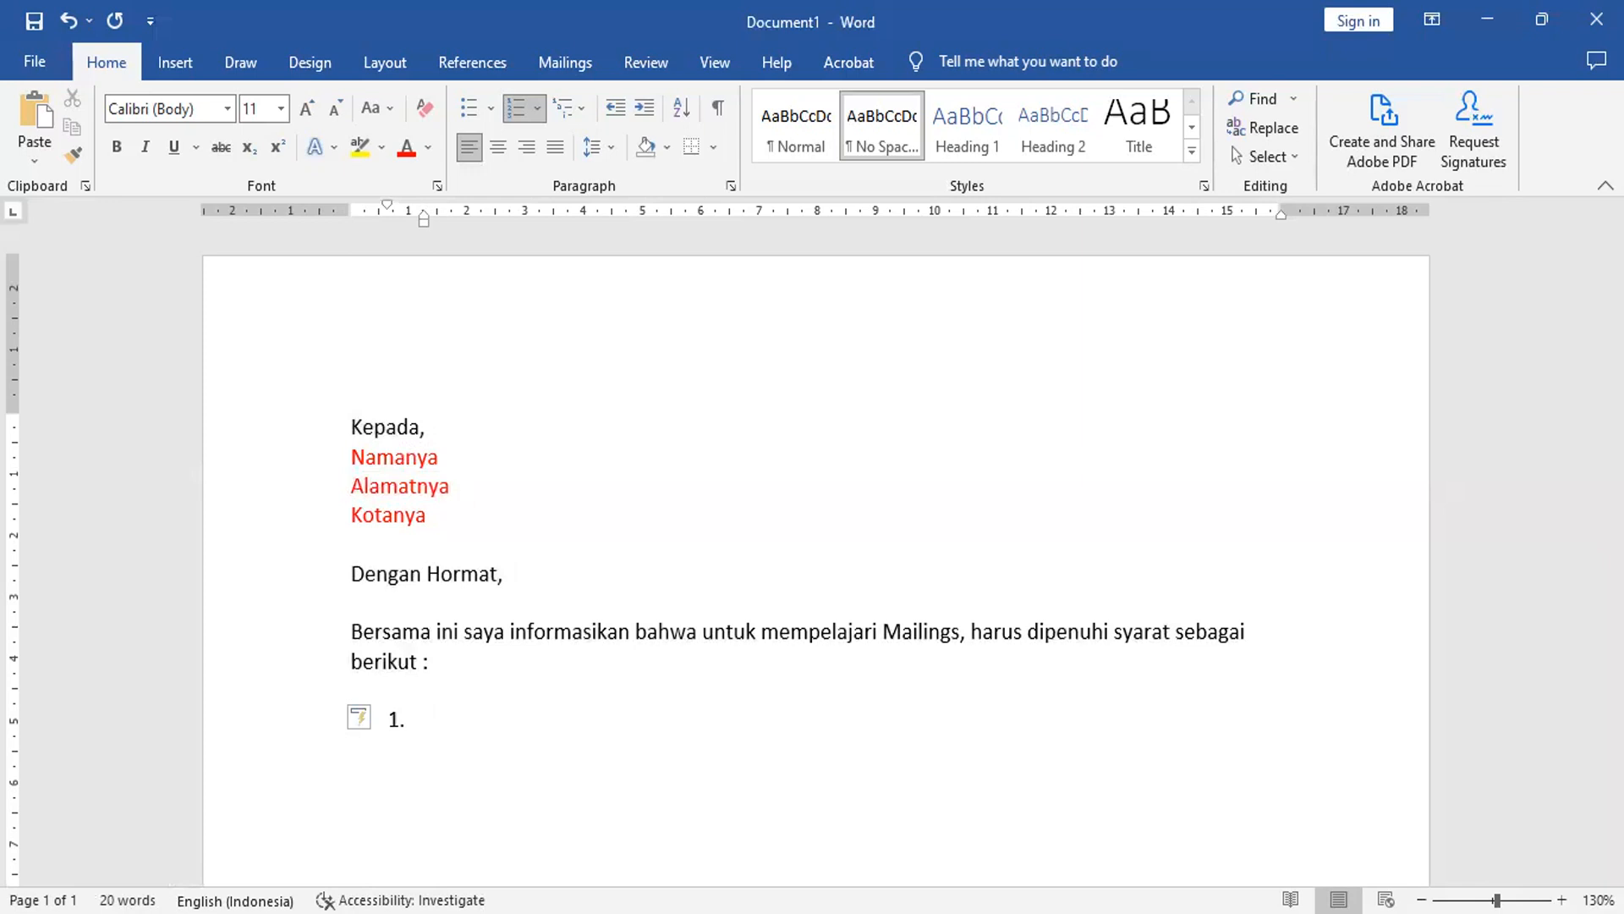
pyautogui.write('Harus tersedia teks (')
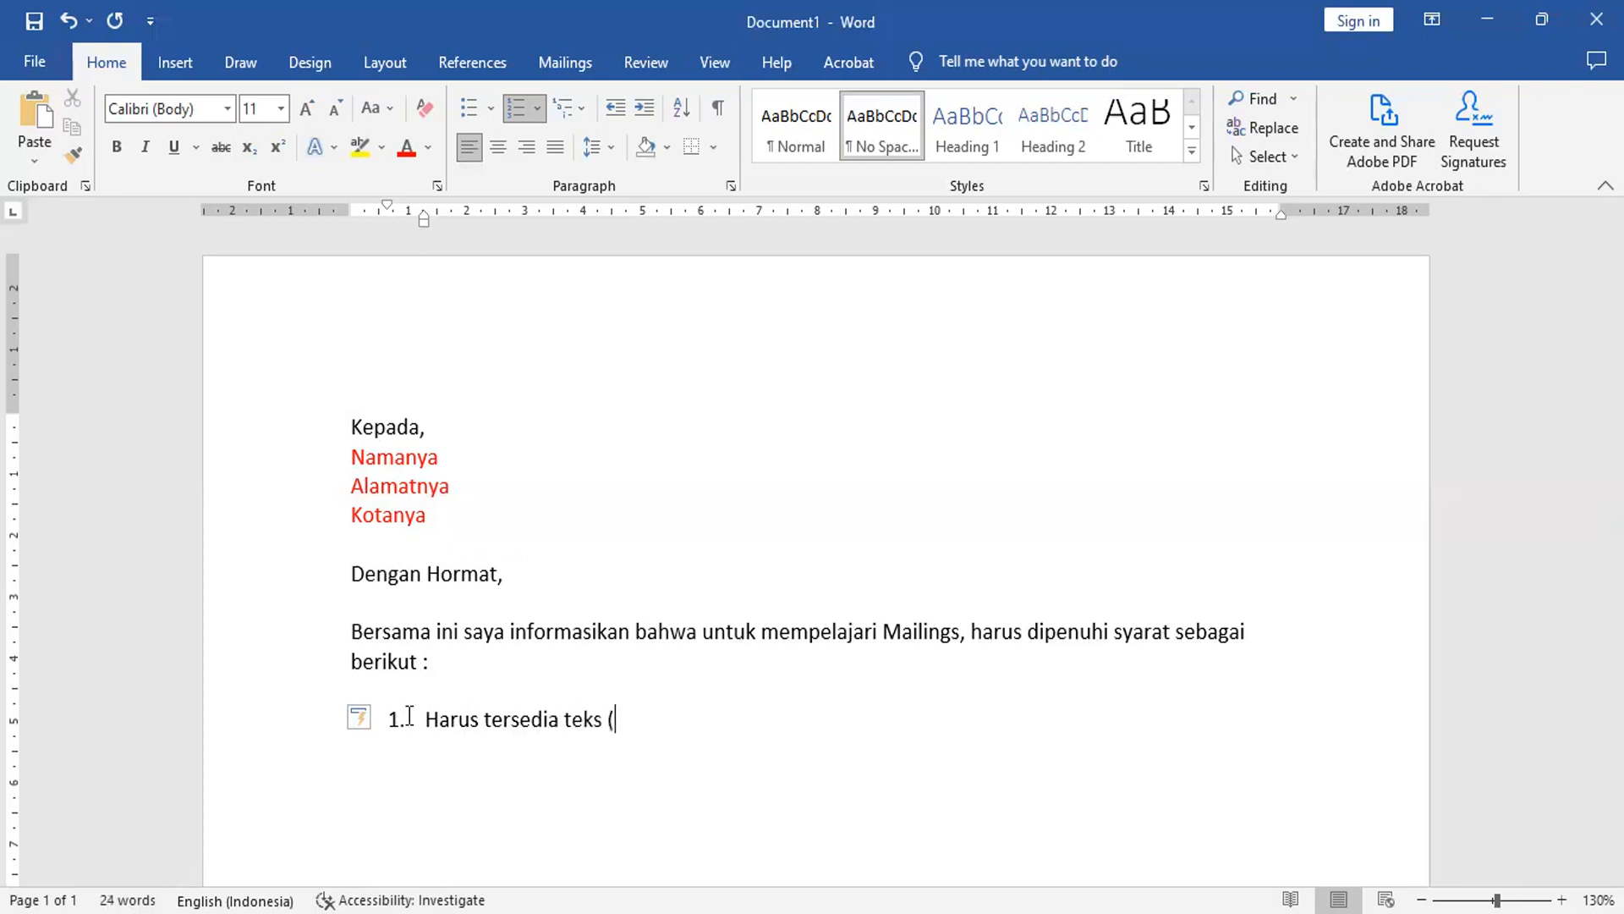
pyautogui.write(' naskah )')
pyautogui.press('Return')
pyautogui.write('Harus tersedia data')
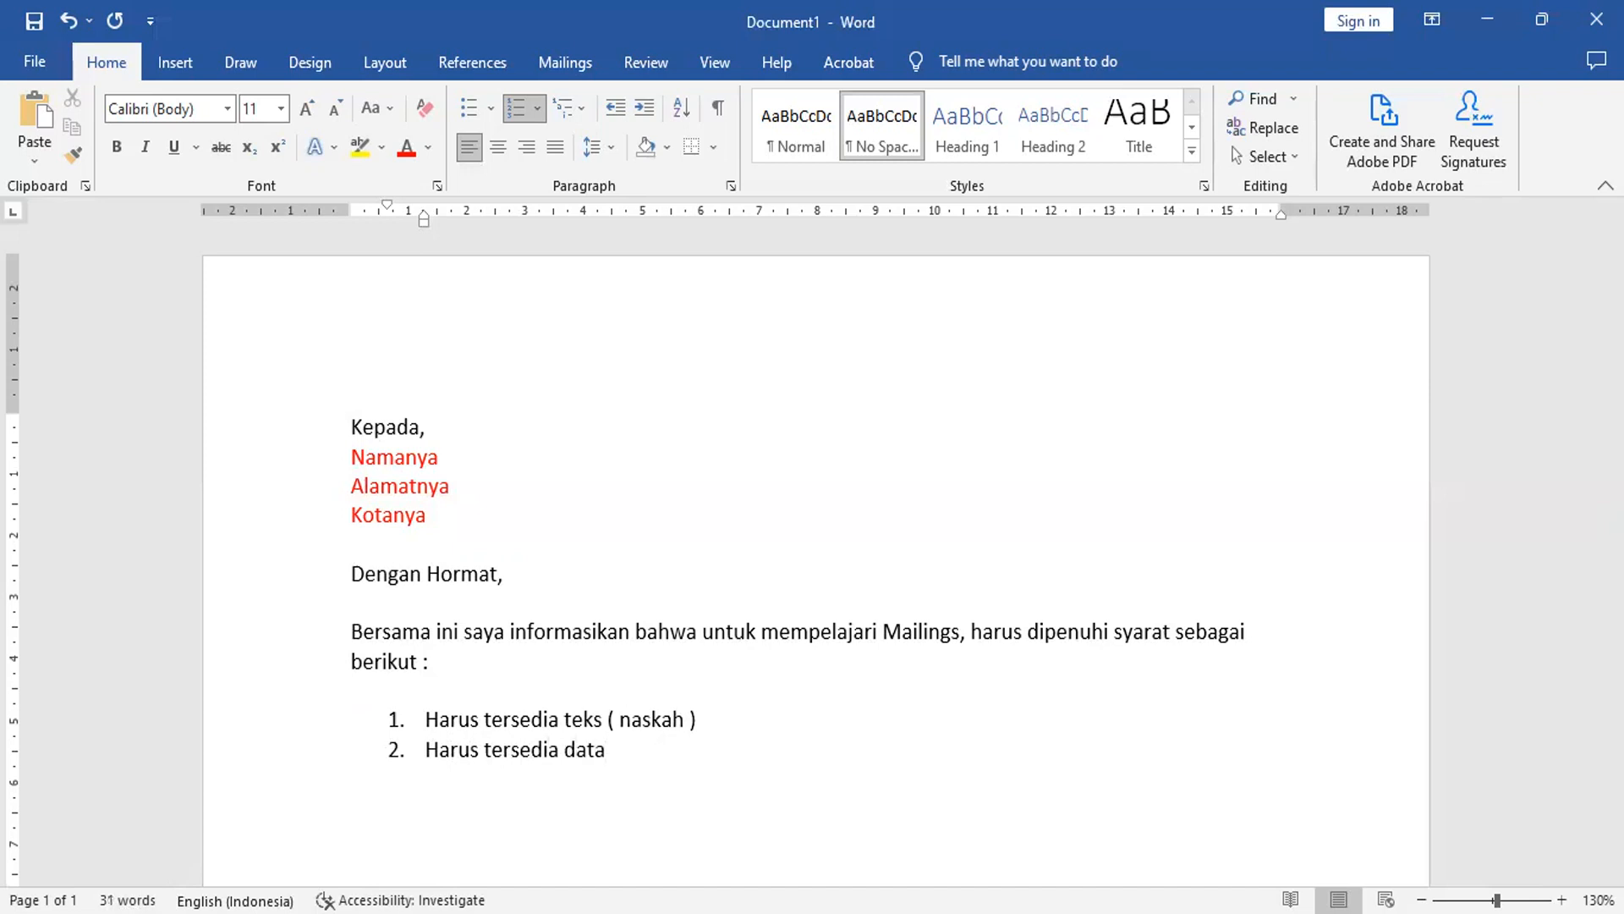
pyautogui.press('Return')
pyautogui.press('Return')
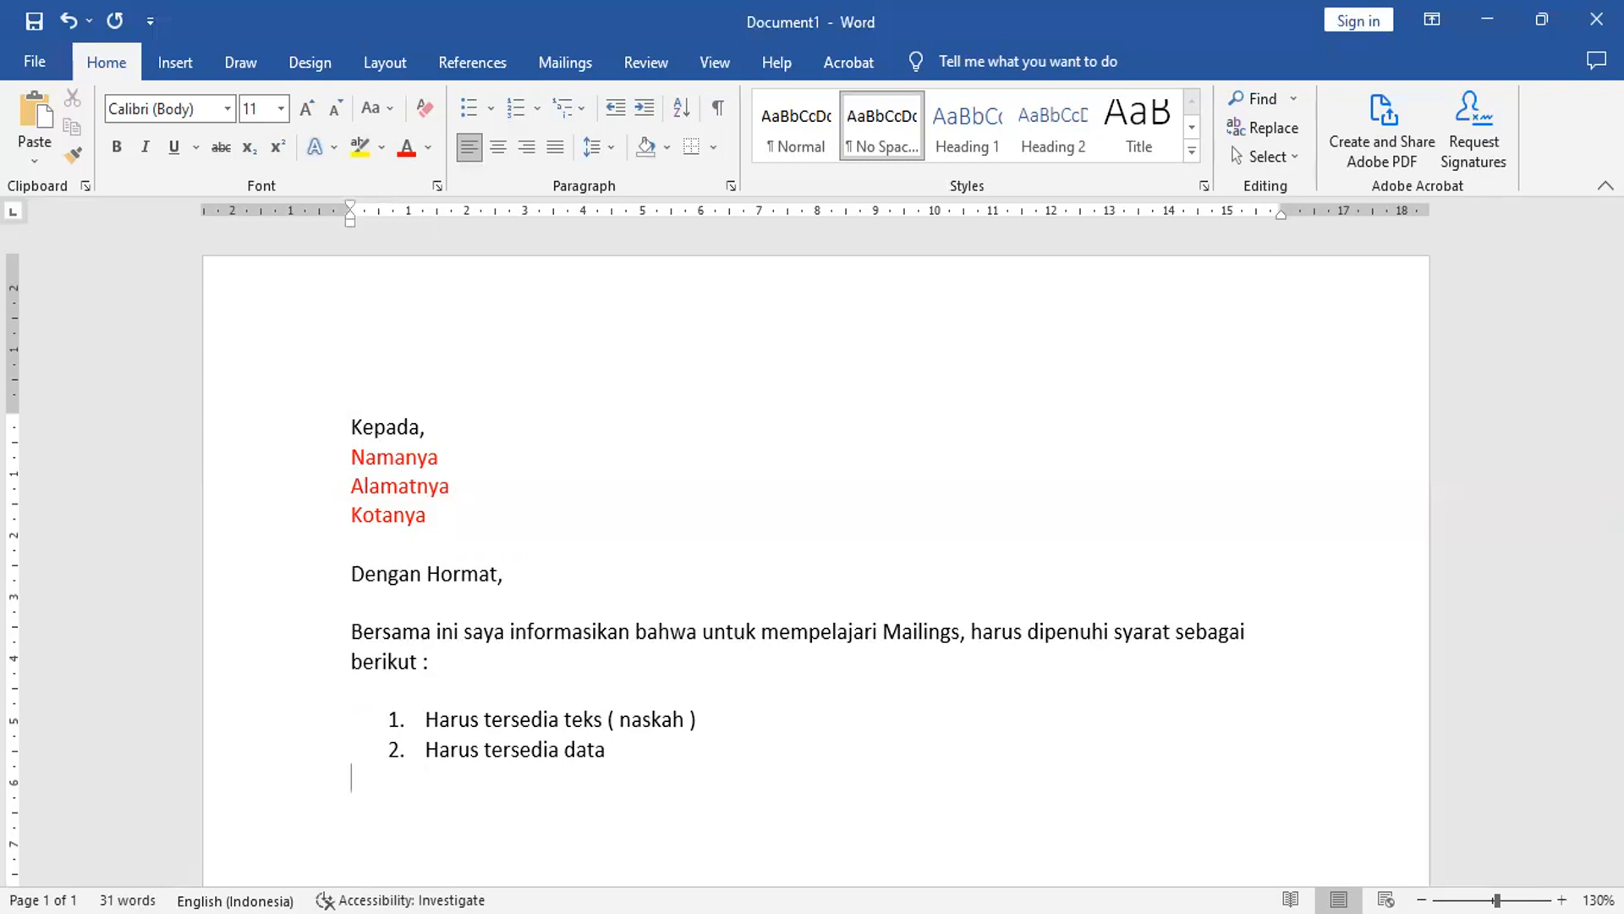
# Add the closing sentence "Kedua syarat tersebut harus disimpan dan diletakkan dalam folder yang sama." below the numbered list, separated by a blank line.
pyautogui.press('Return')
pyautogui.write('kedua syarat terse')
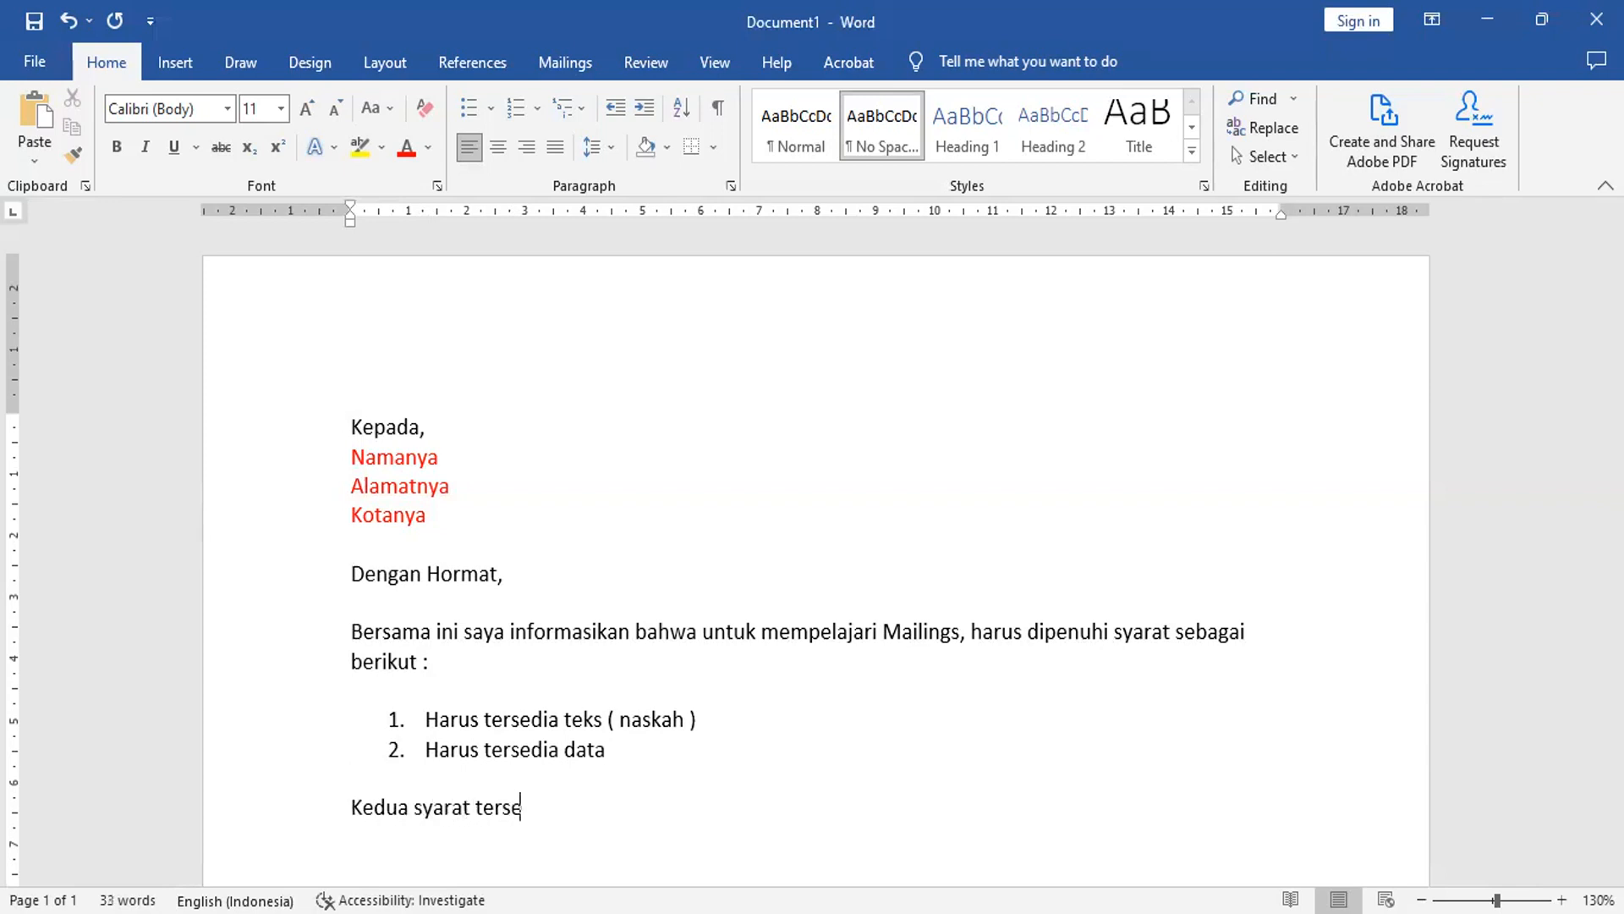
pyautogui.write('but harus disim')
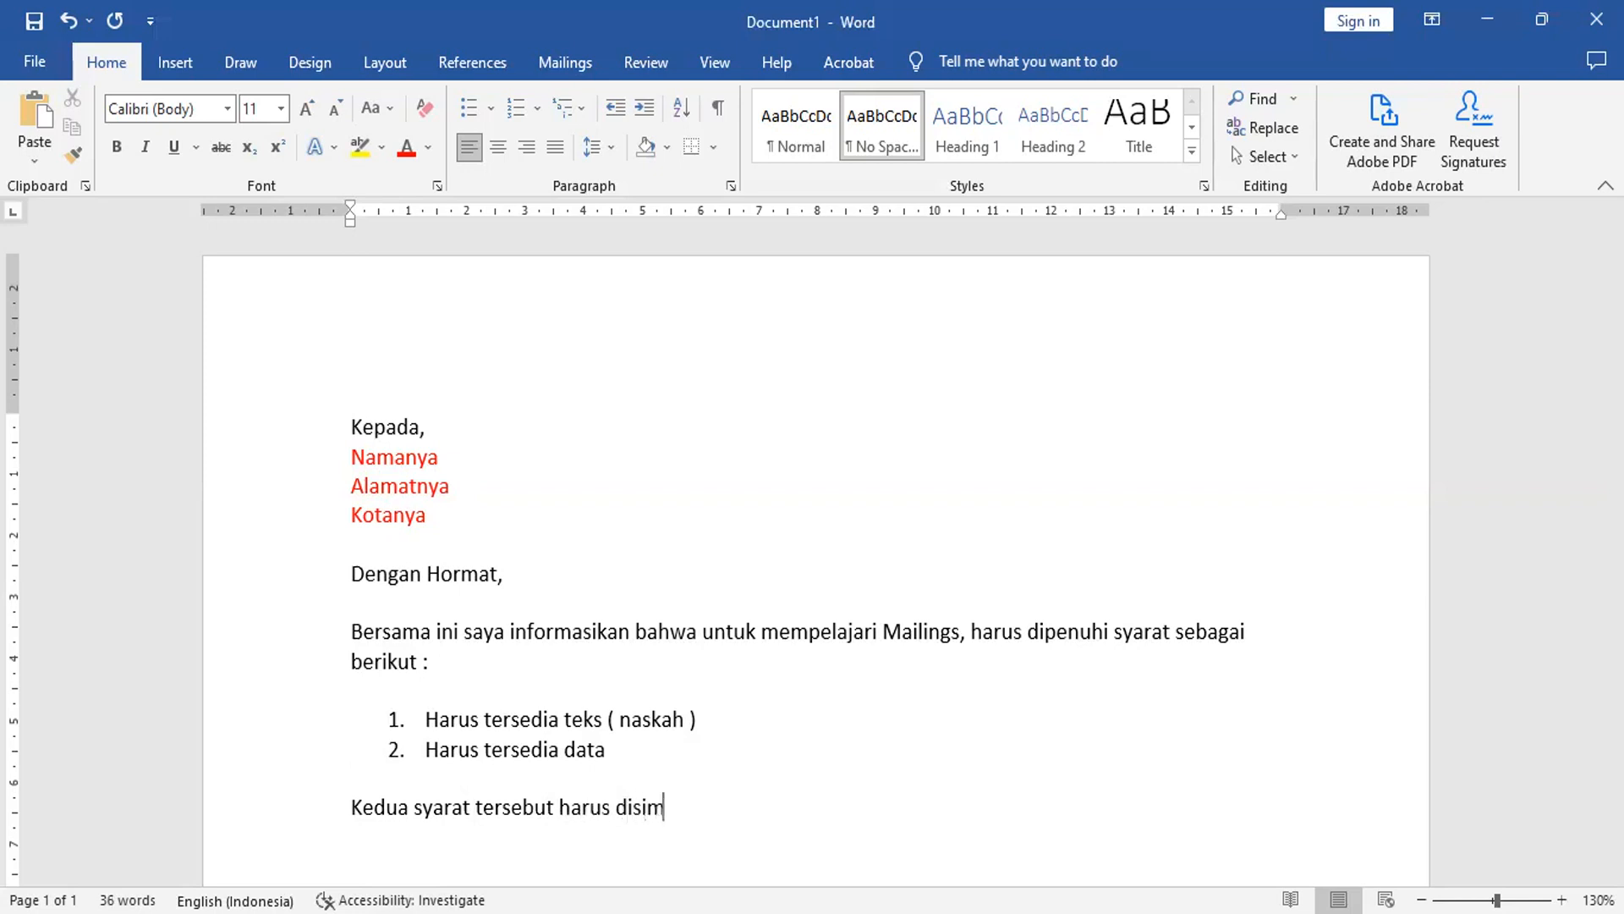
pyautogui.write('pan dan diletakkan')
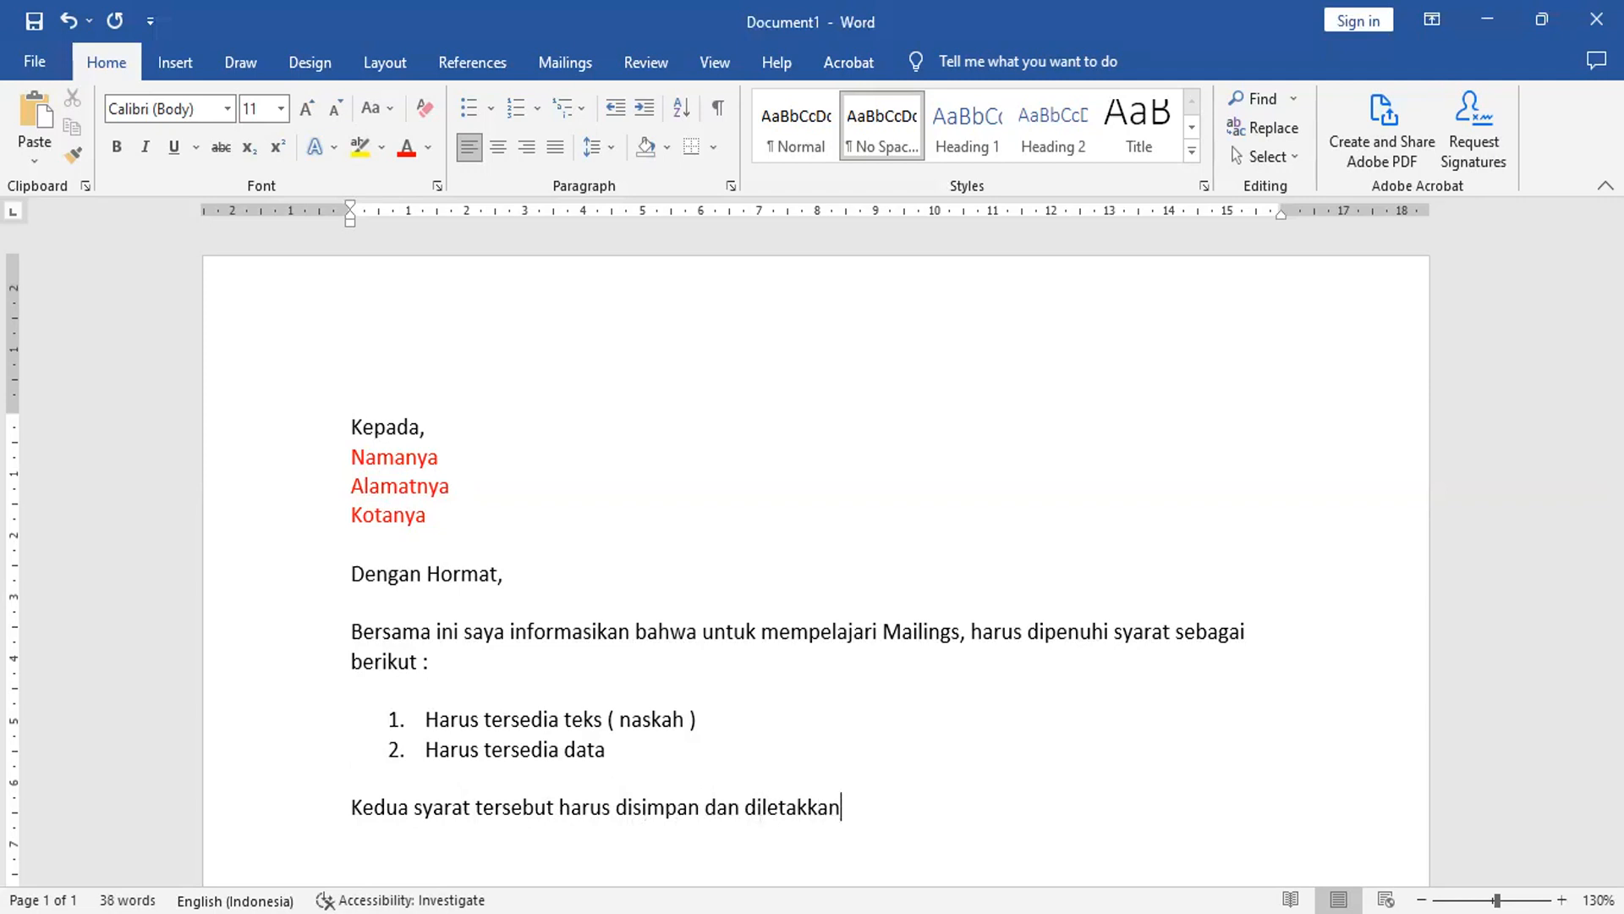
pyautogui.write(' dalam folder yang sama.')
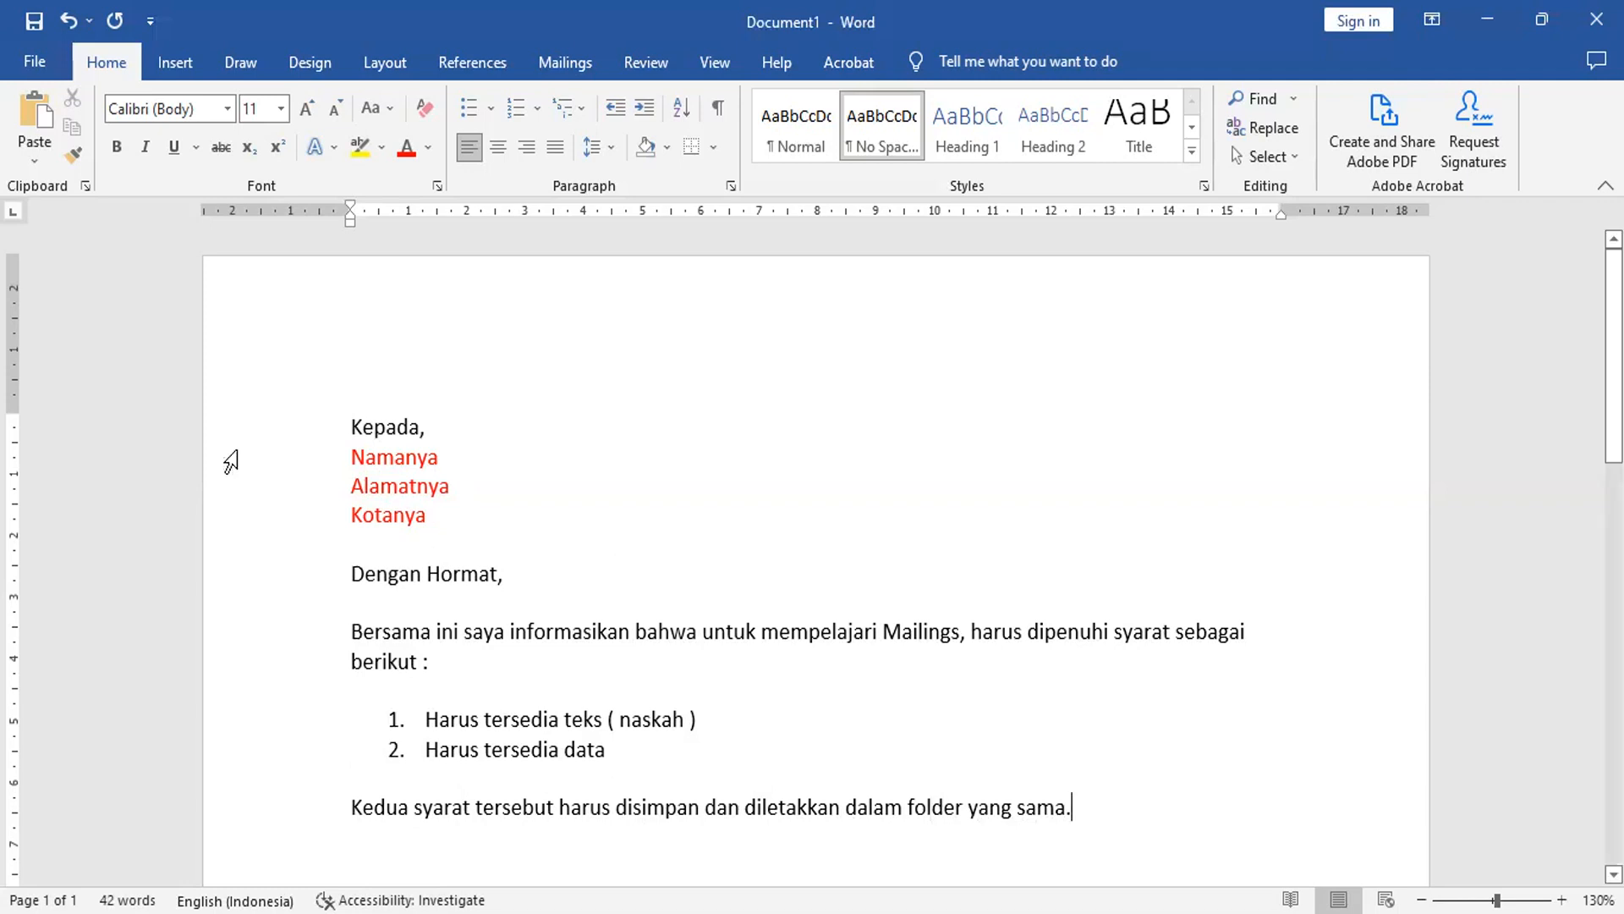
# Remove the ending "nya" from the three red placeholder lines so they read Nama, Alamat and Kota.
pyautogui.click(582, 66)
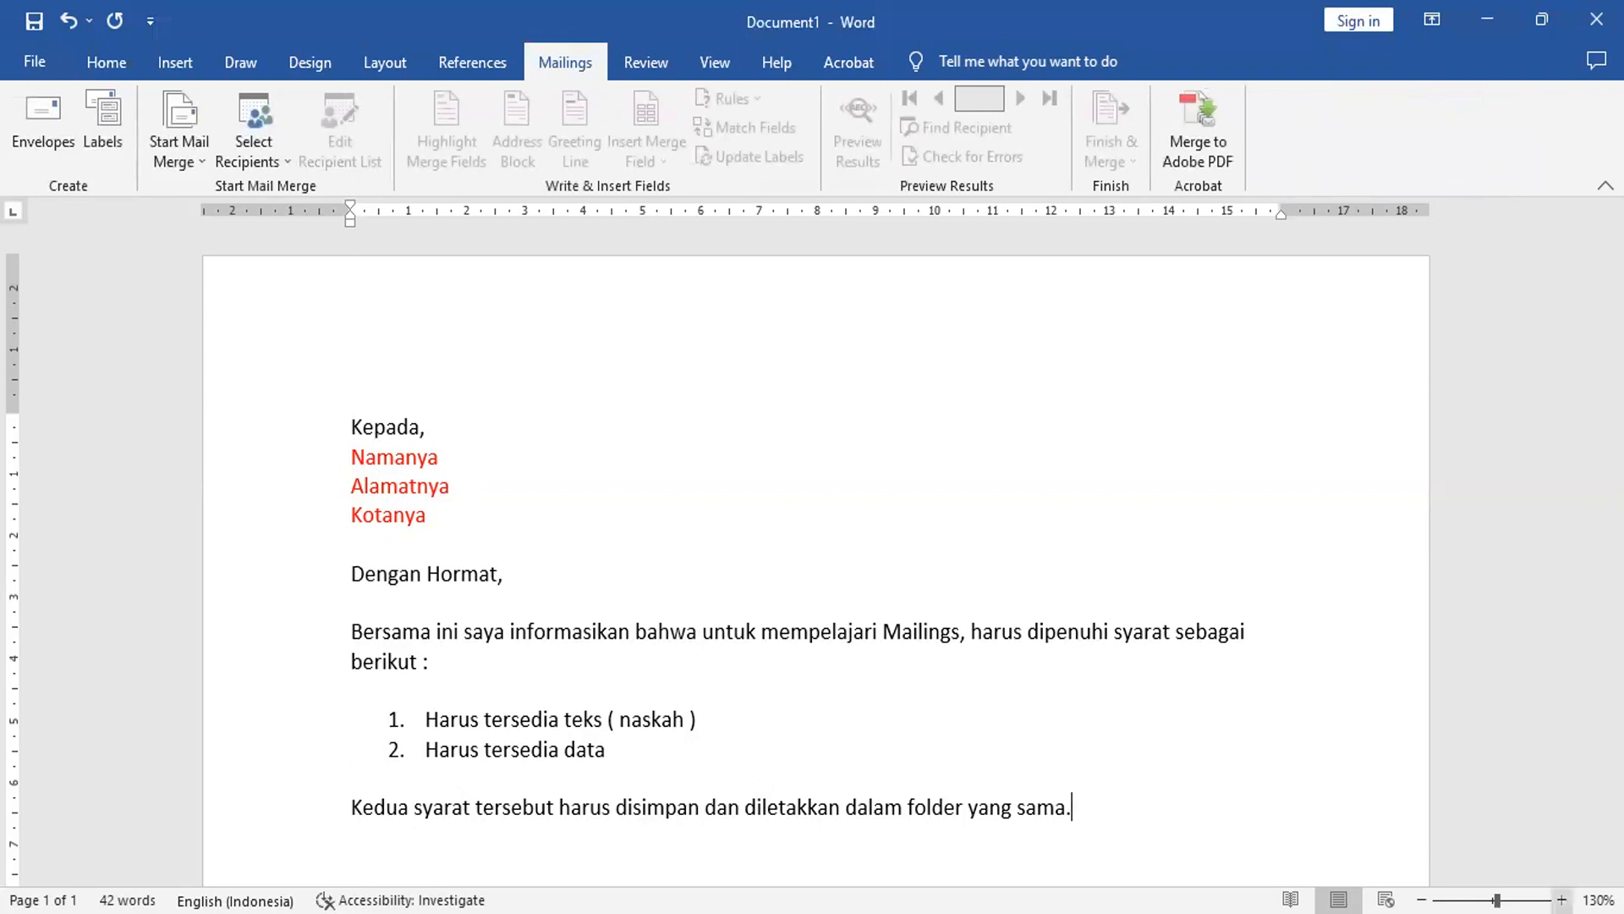
pyautogui.click(1561, 900)
pyautogui.click(1562, 900)
pyautogui.click(1561, 899)
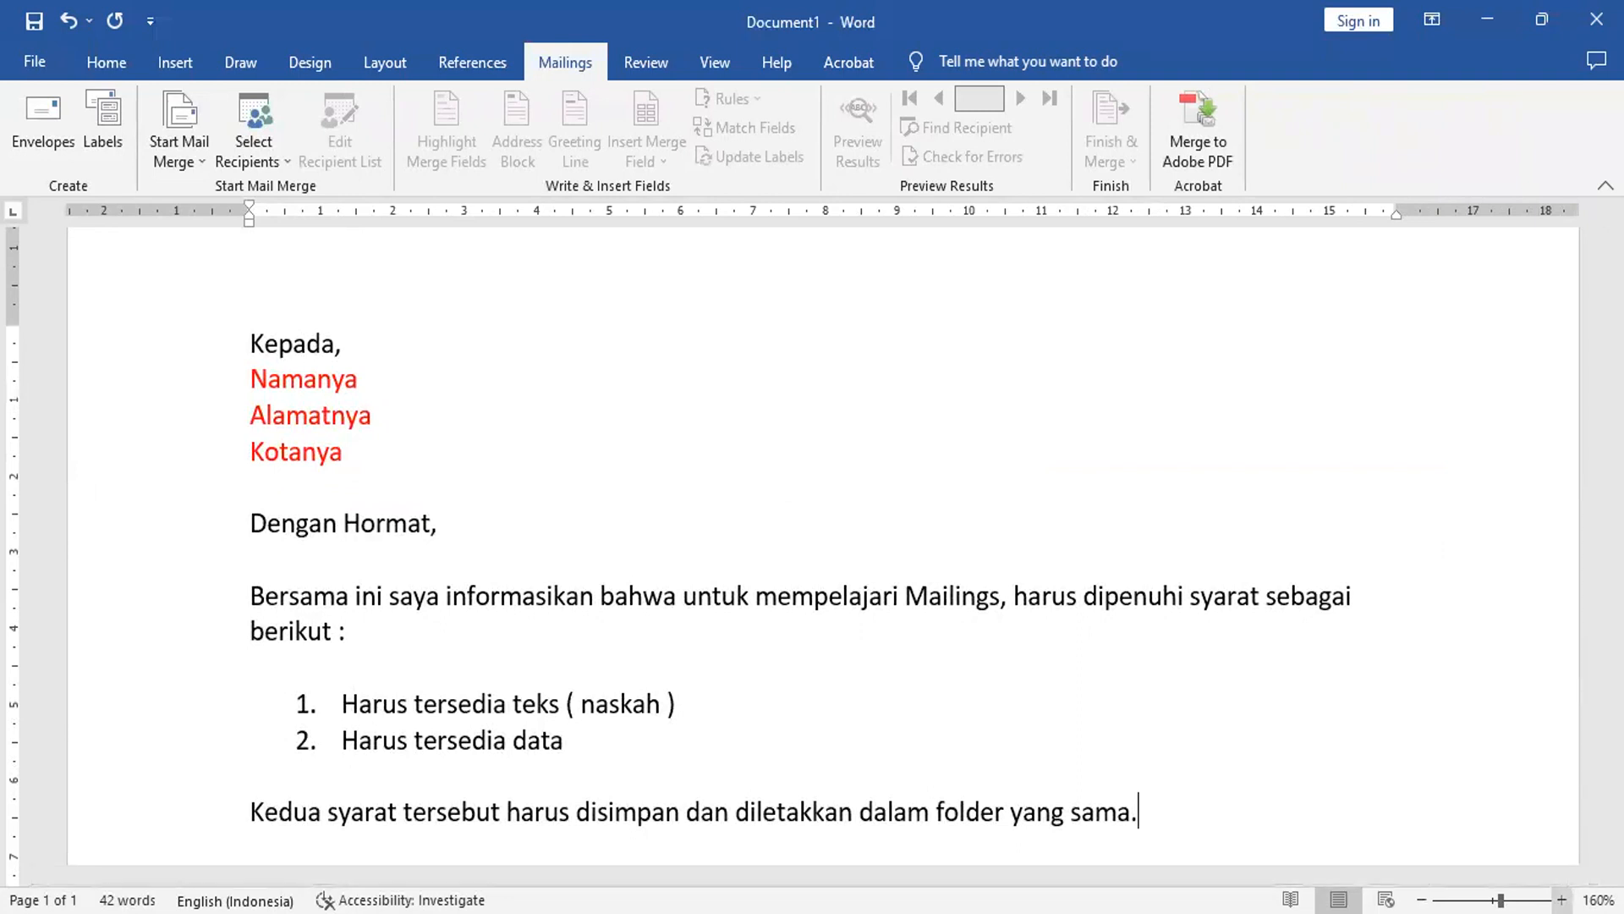
pyautogui.click(369, 375)
pyautogui.press('BackSpace')
pyautogui.press('BackSpace')
pyautogui.press('BackSpace')
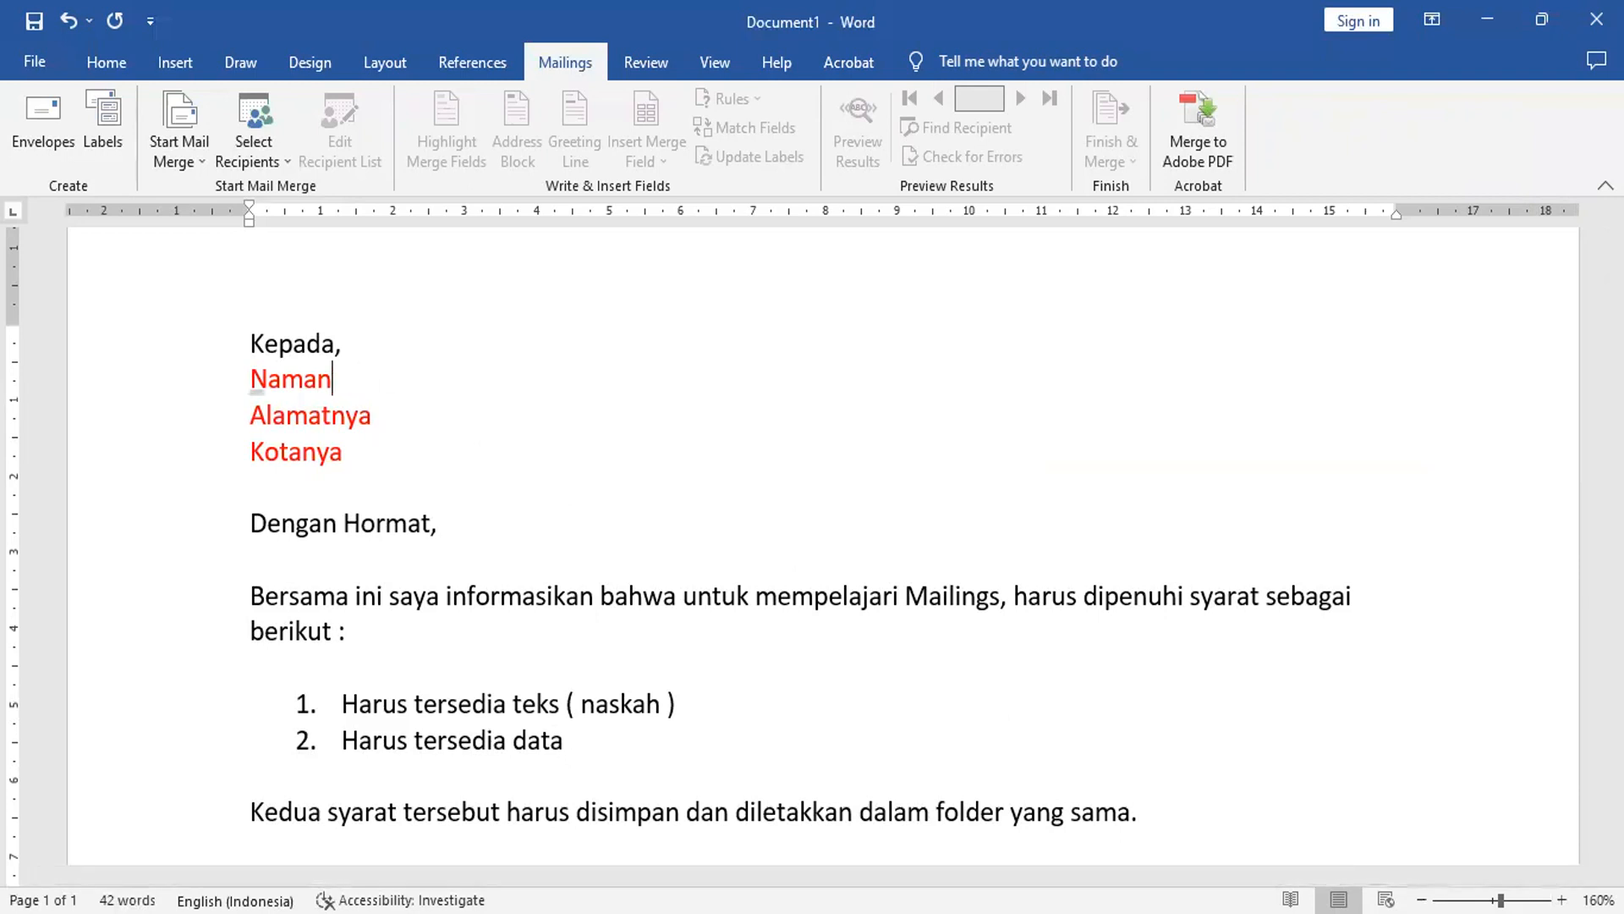
pyautogui.click(375, 423)
pyautogui.press('BackSpace')
pyautogui.press('BackSpace')
pyautogui.press('BackSpace')
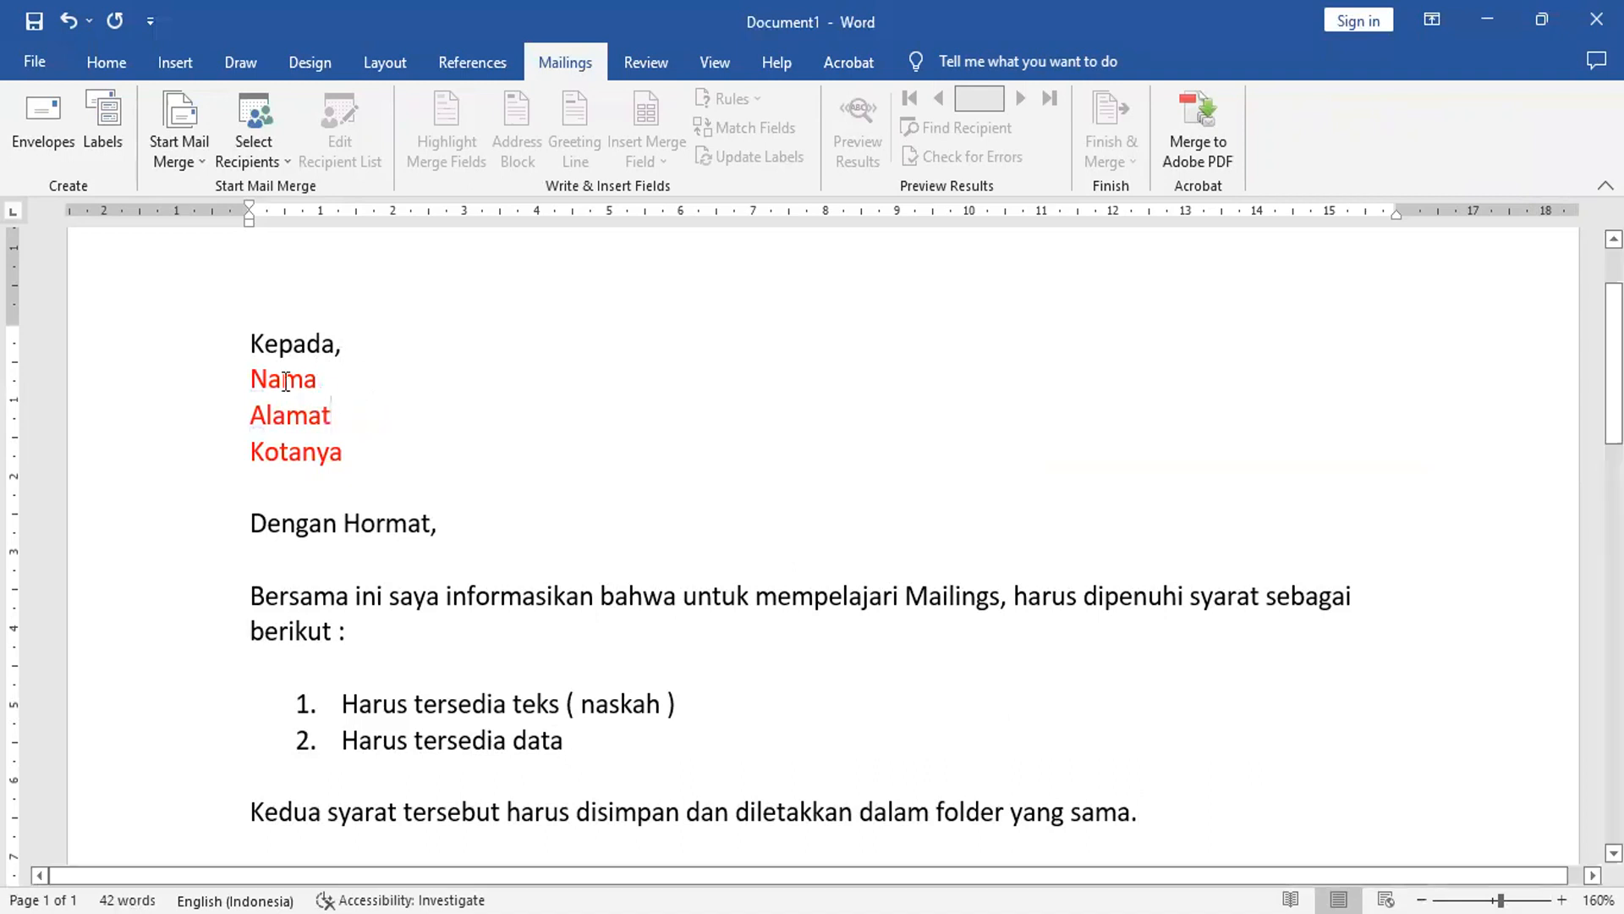
pyautogui.click(367, 471)
pyautogui.press('BackSpace')
pyautogui.press('BackSpace')
pyautogui.press('BackSpace')
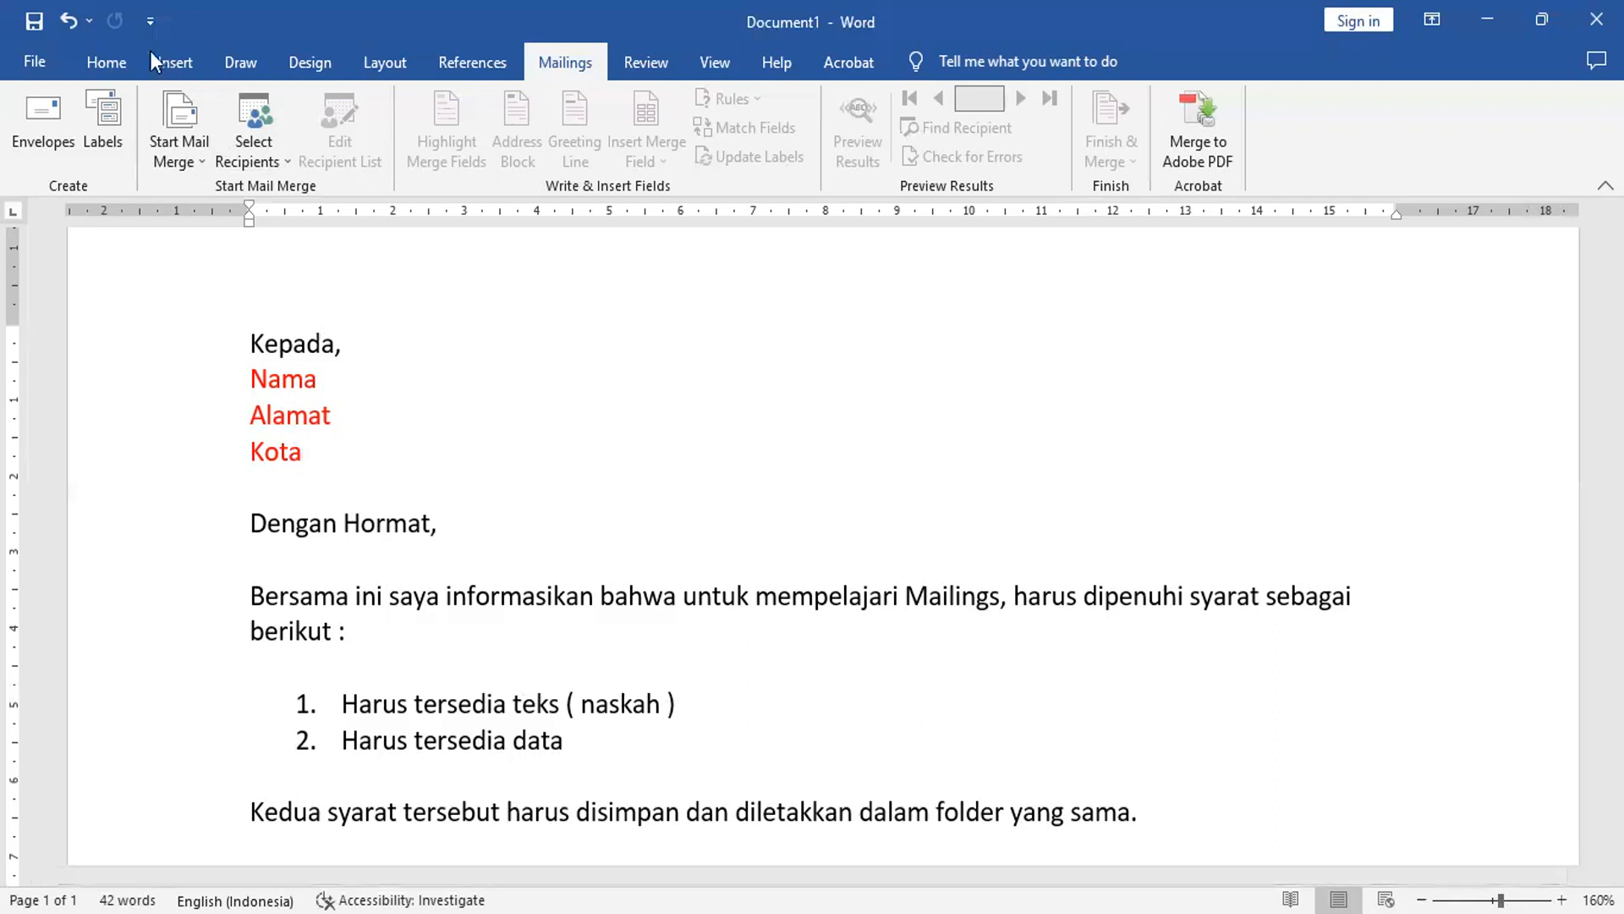
# Save the letter as a Word document named SYARAT MAILINGS in the WORD UNTUK PEMULA folder.
pyautogui.click(35, 24)
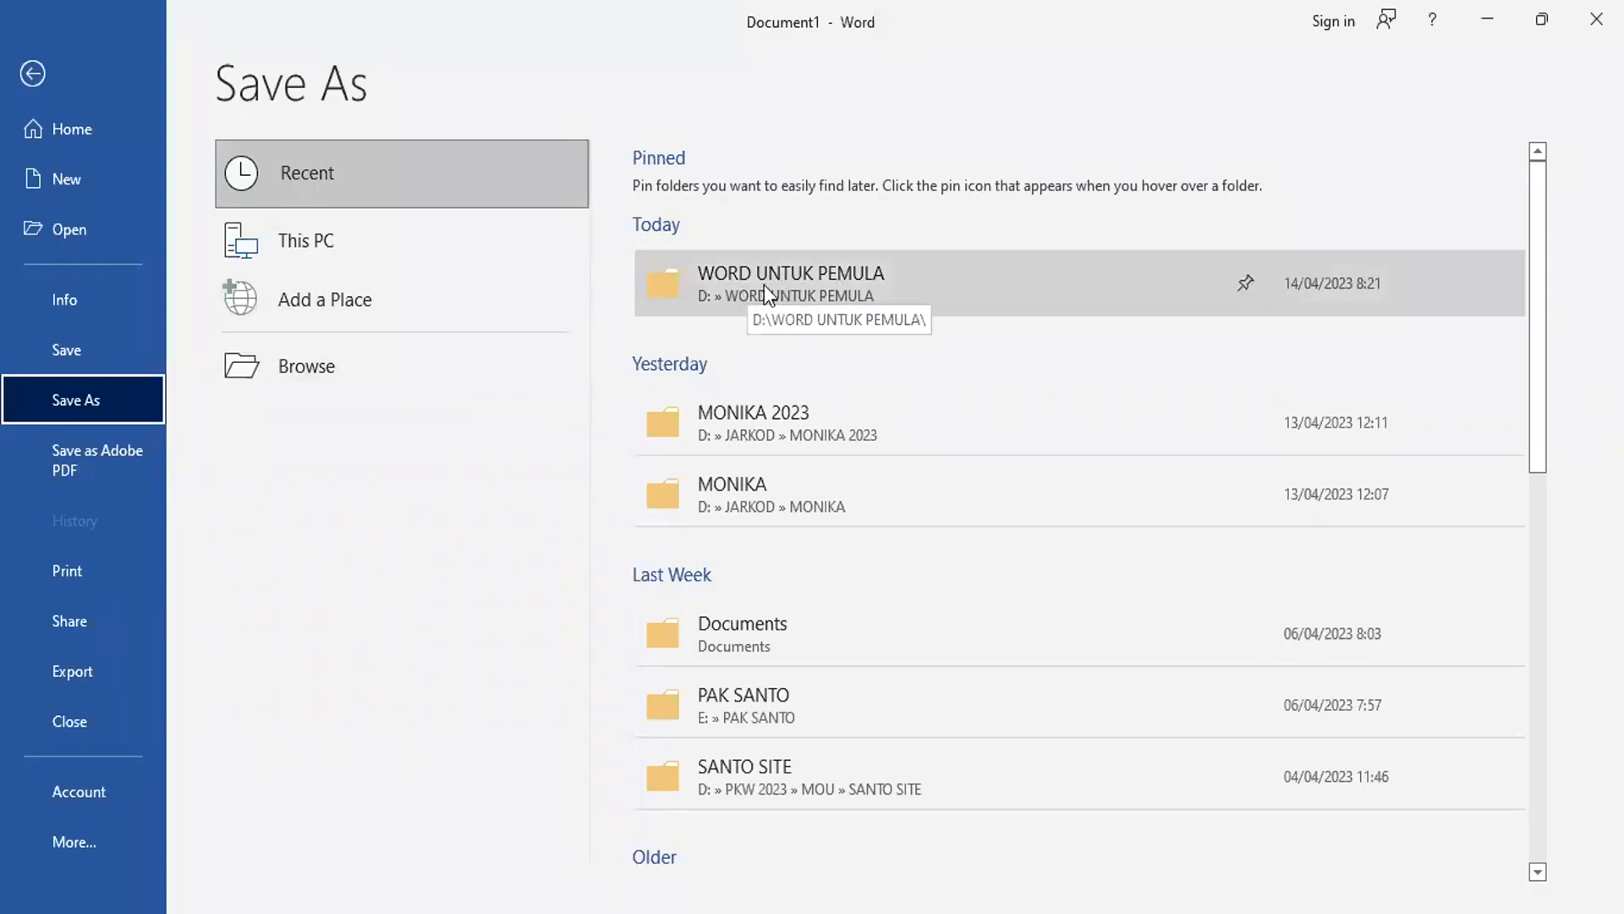
pyautogui.click(792, 279)
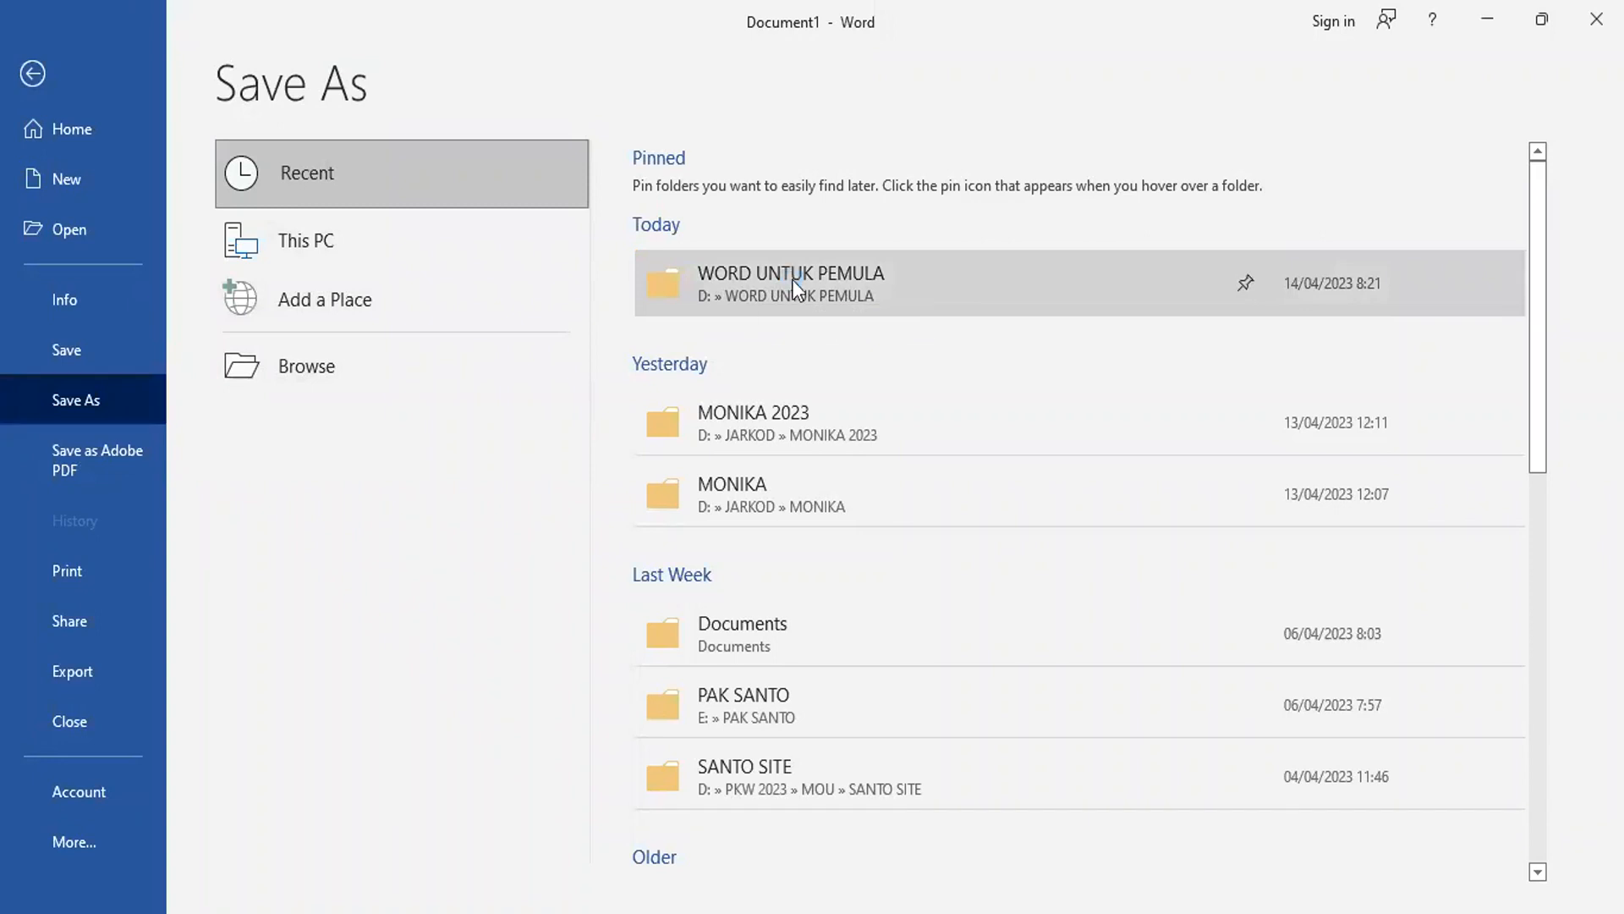
pyautogui.click(430, 428)
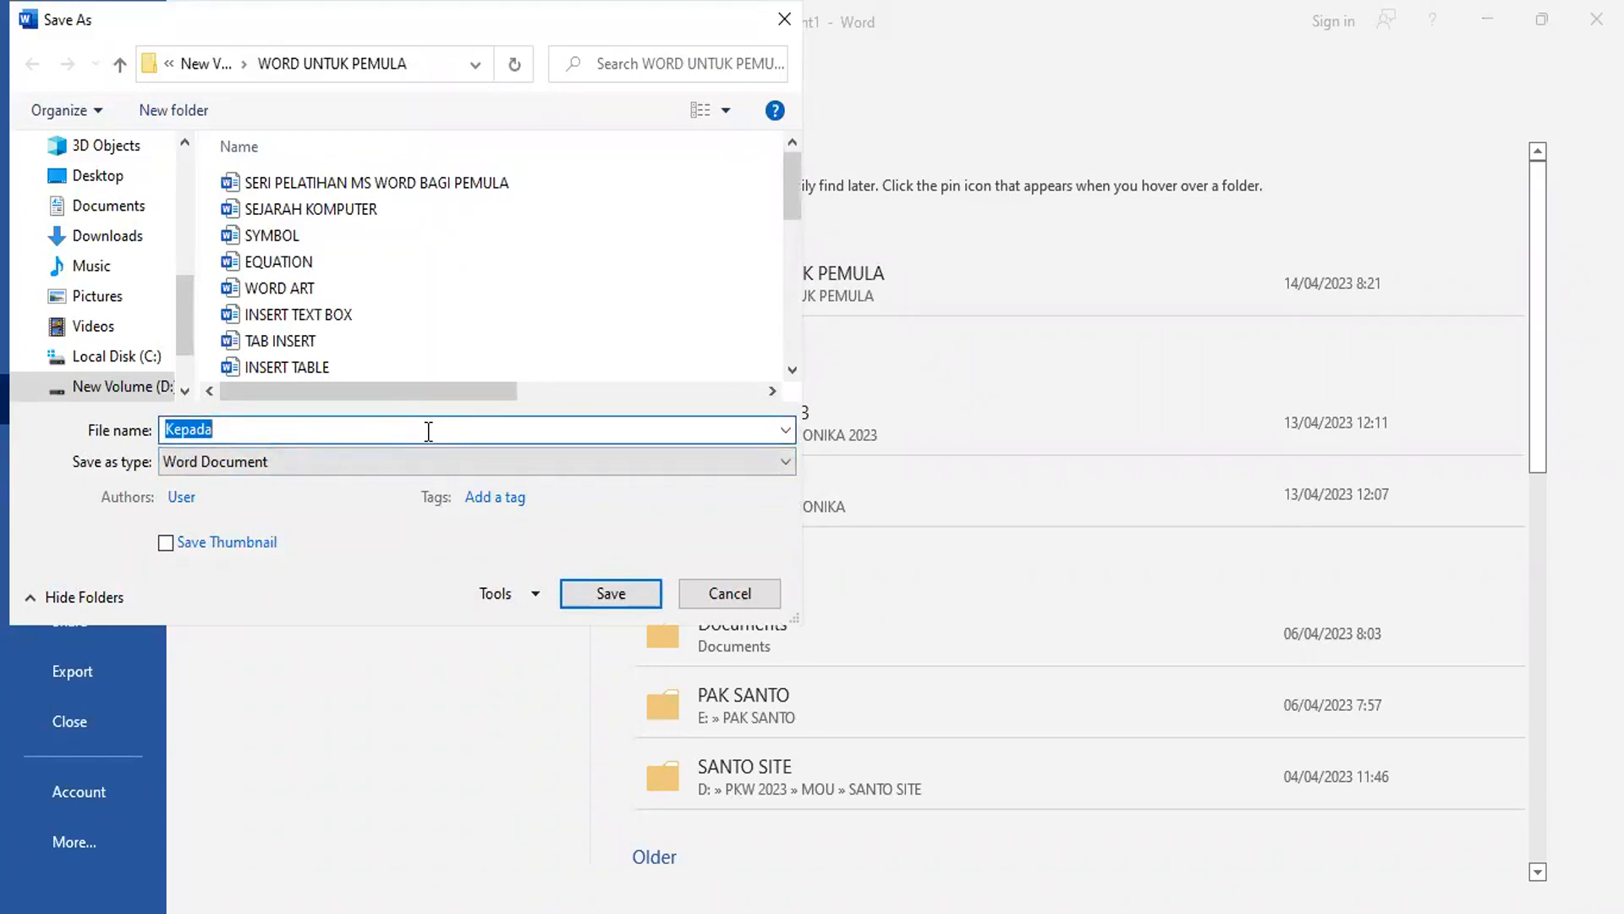
pyautogui.write('s')
pyautogui.press('BackSpace')
pyautogui.write('SYARAT MAILINGS')
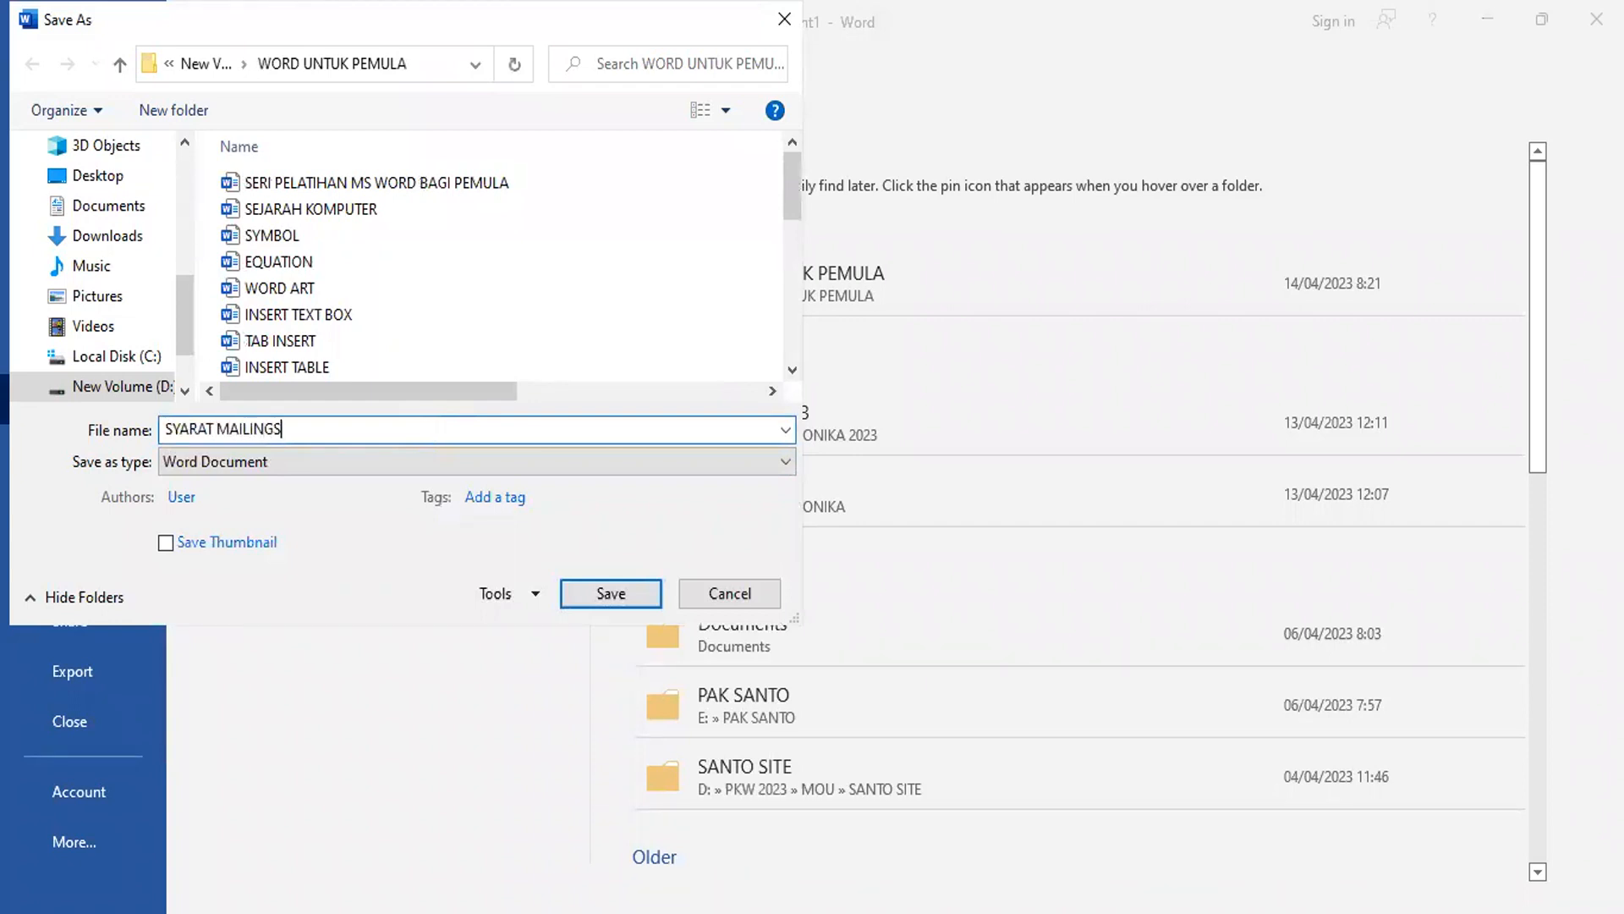
pyautogui.press('Return')
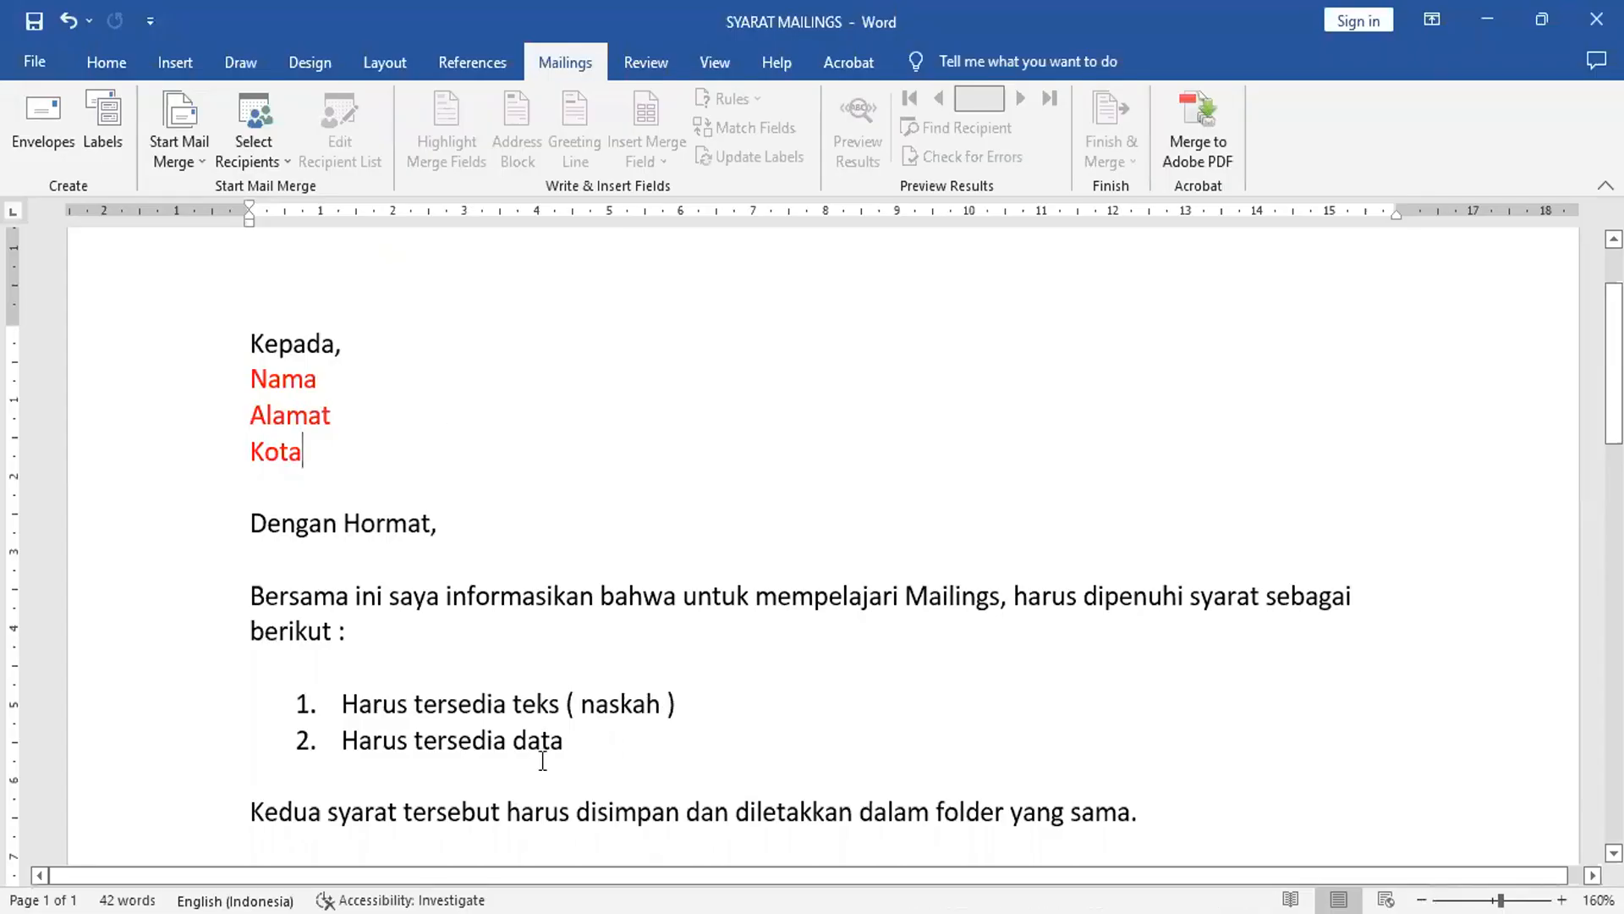